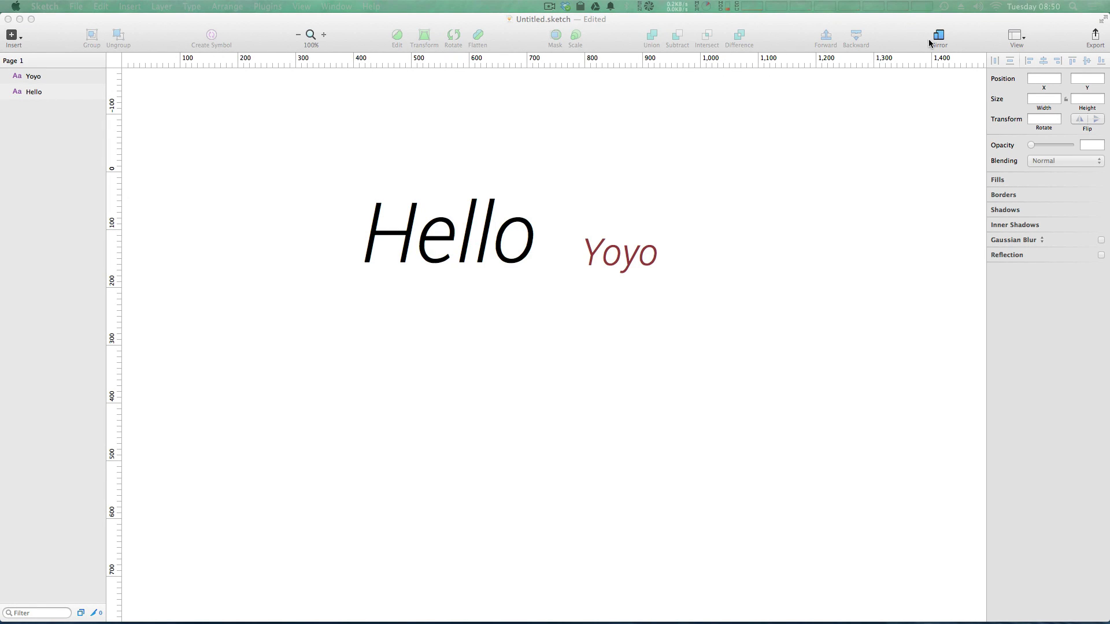
- Focus the Sketch window and drop down the View options for the canvas
click(852, 107)
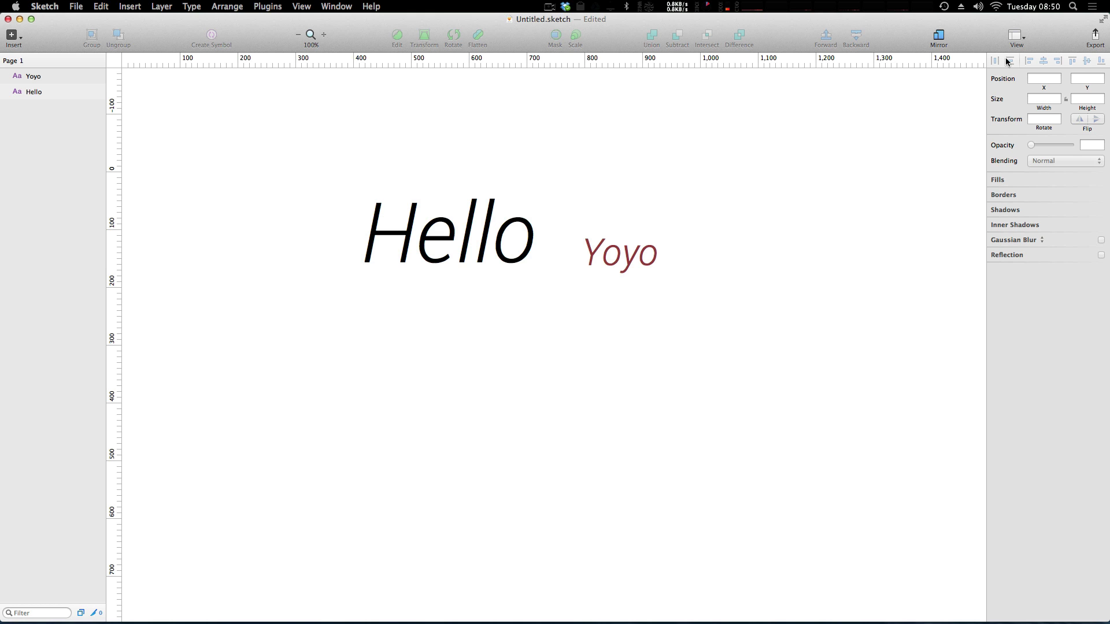
click(1021, 35)
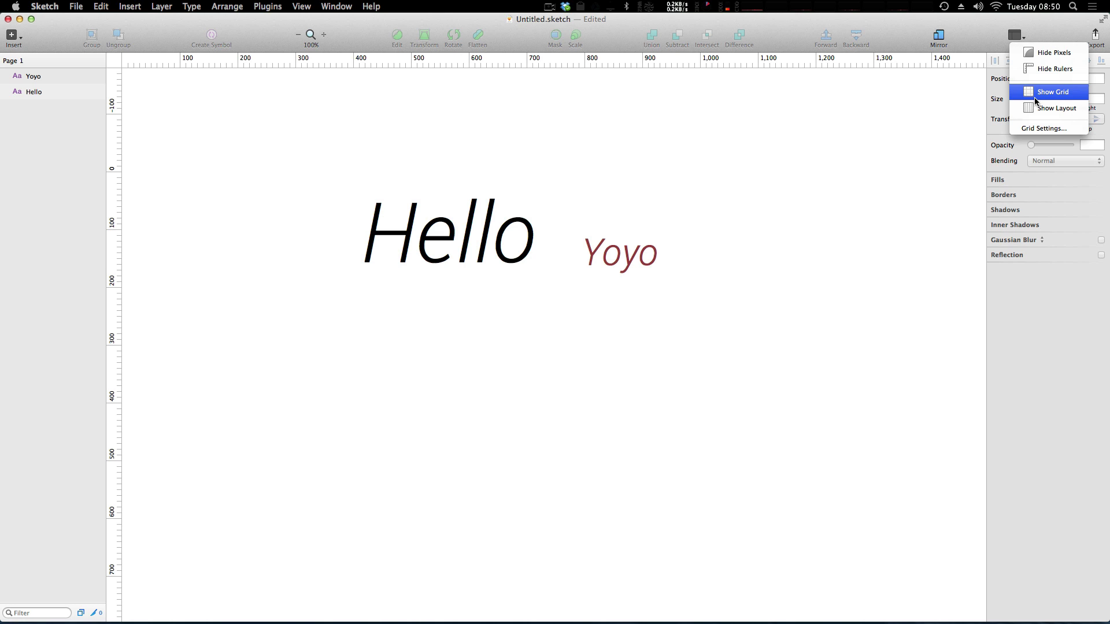
- Turn on the square grid and move Hello down-left, checking it at 200% and 400% zoom
click(1076, 93)
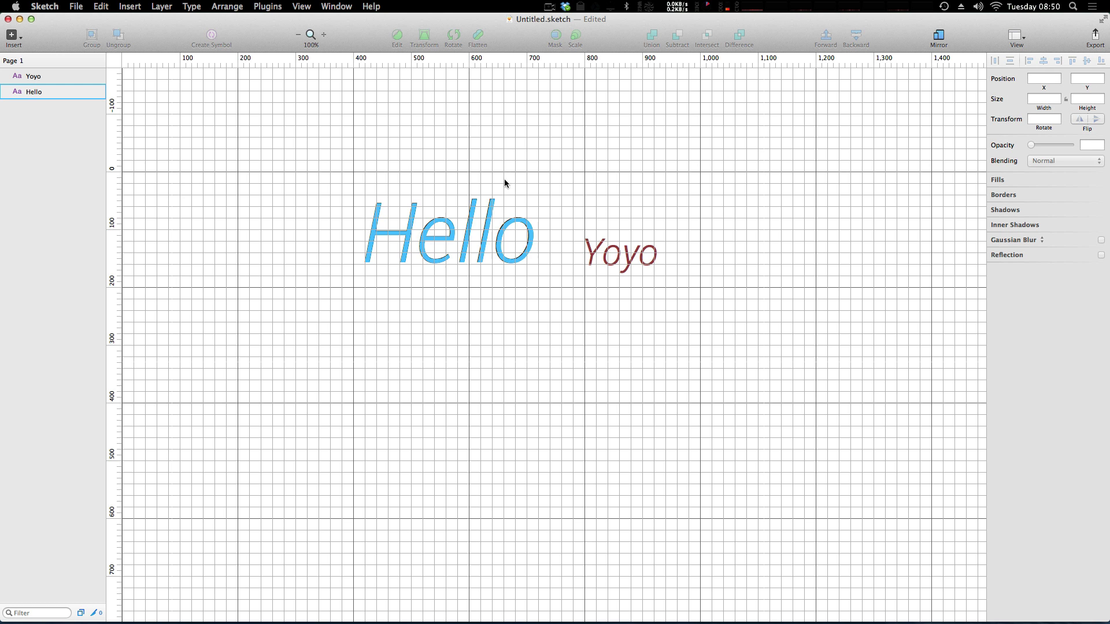
drag(505, 187, 501, 252)
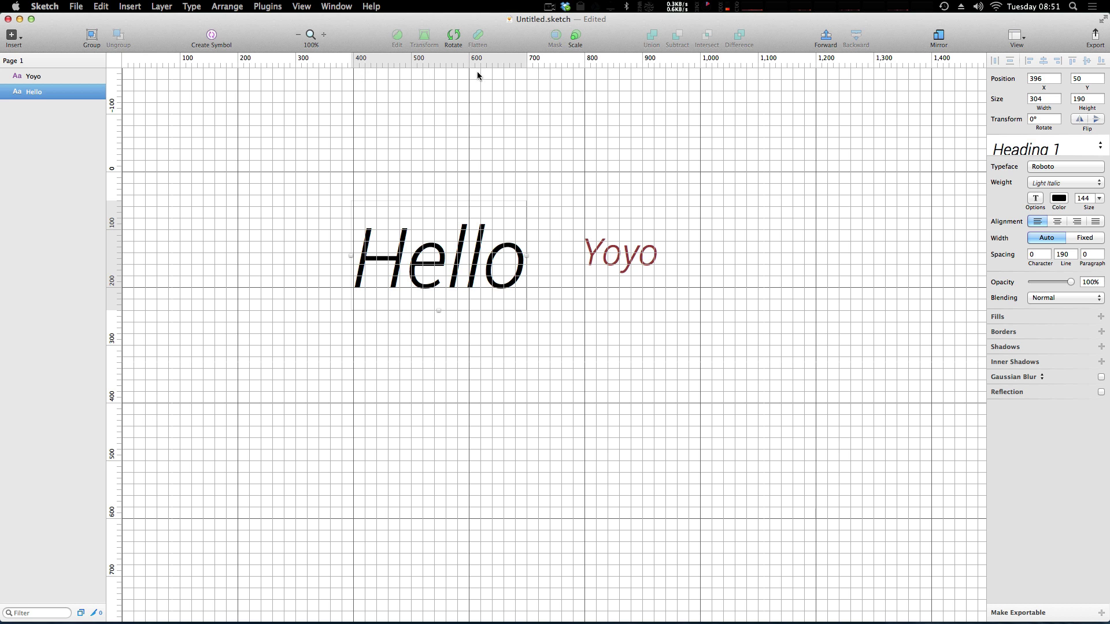
click(561, 134)
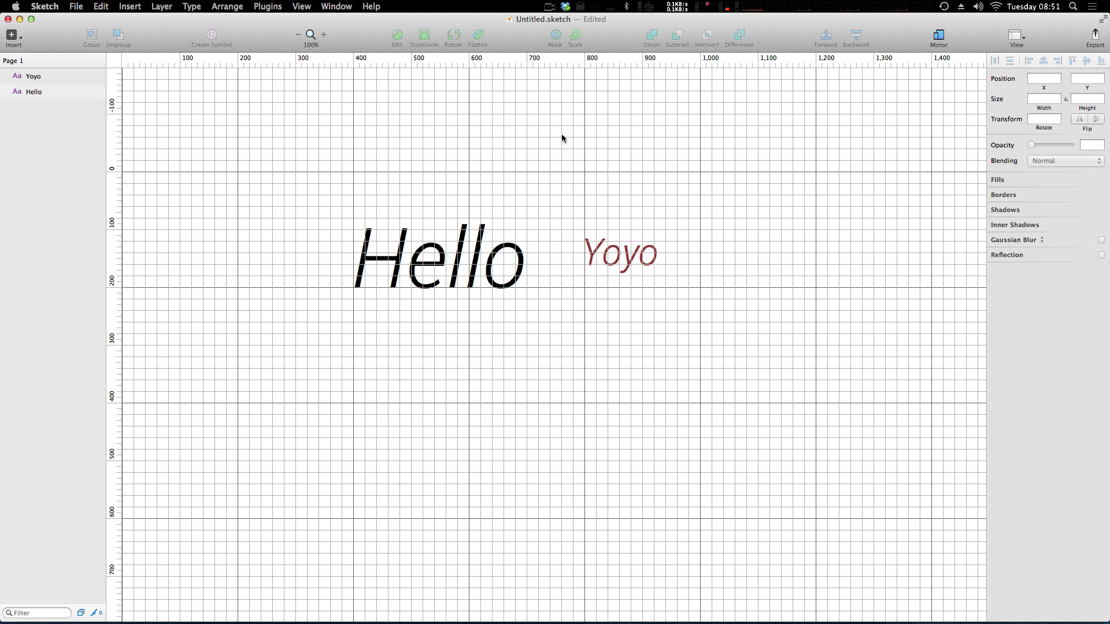
key(super+plus)
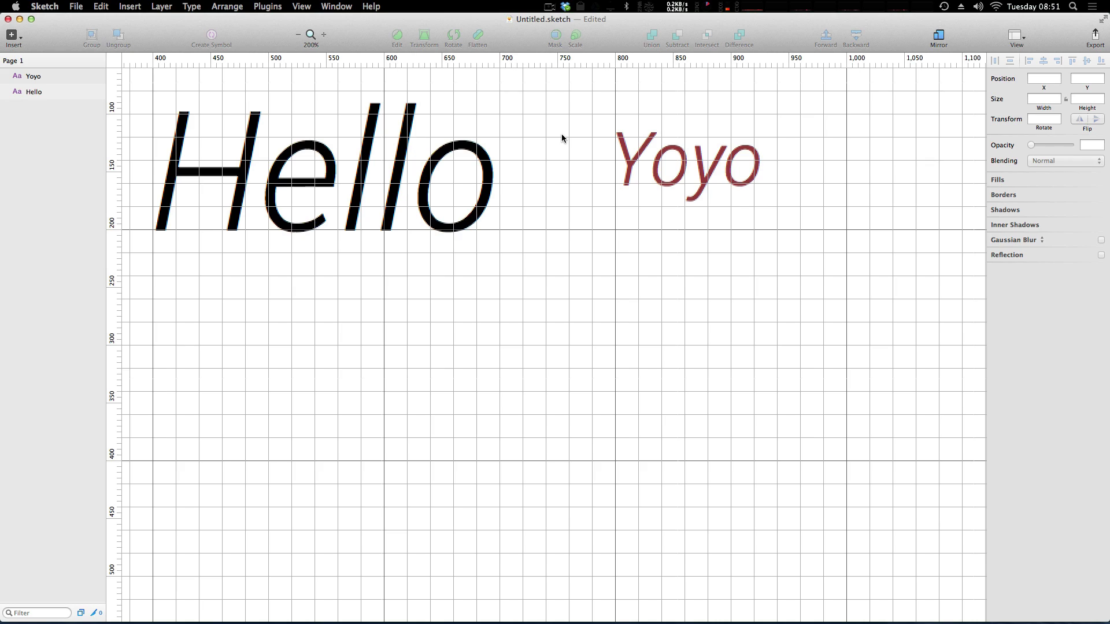
key(super+plus)
key(super+minus)
key(super+minus)
key(super+minus)
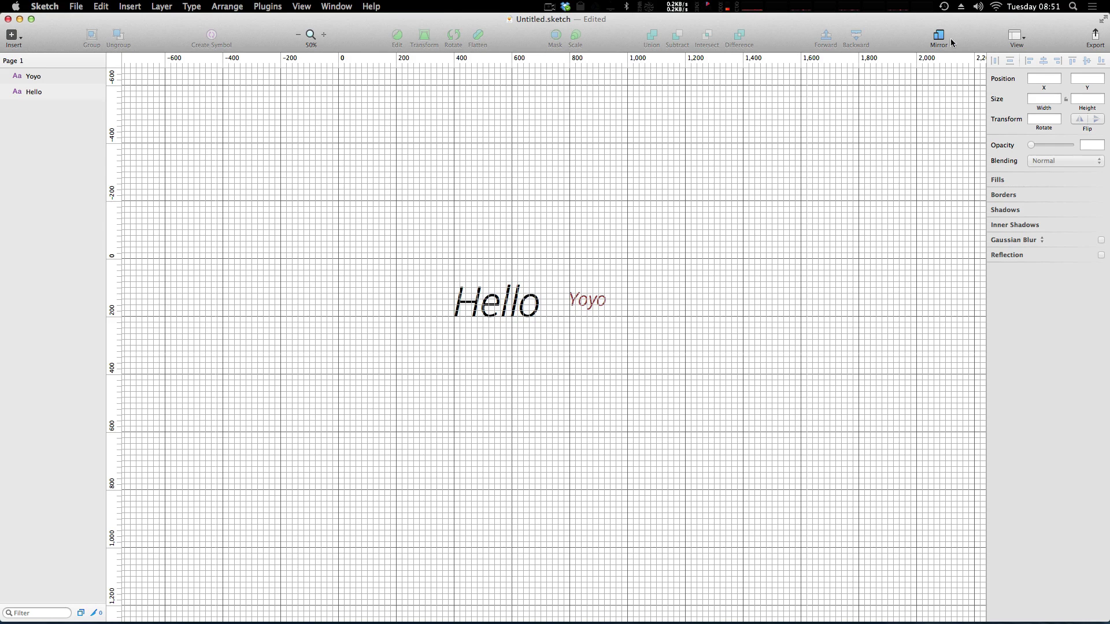
- Move Hello back up and place Yoyo right beside it
drag(483, 303, 480, 167)
key(super+plus)
click(358, 266)
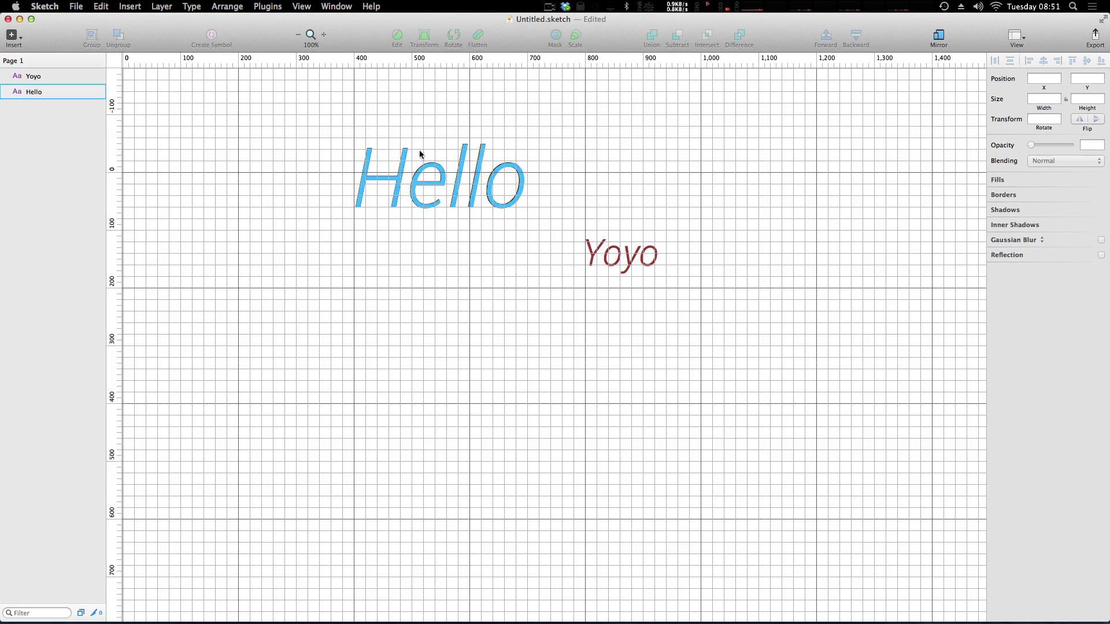
drag(642, 257, 615, 202)
click(667, 258)
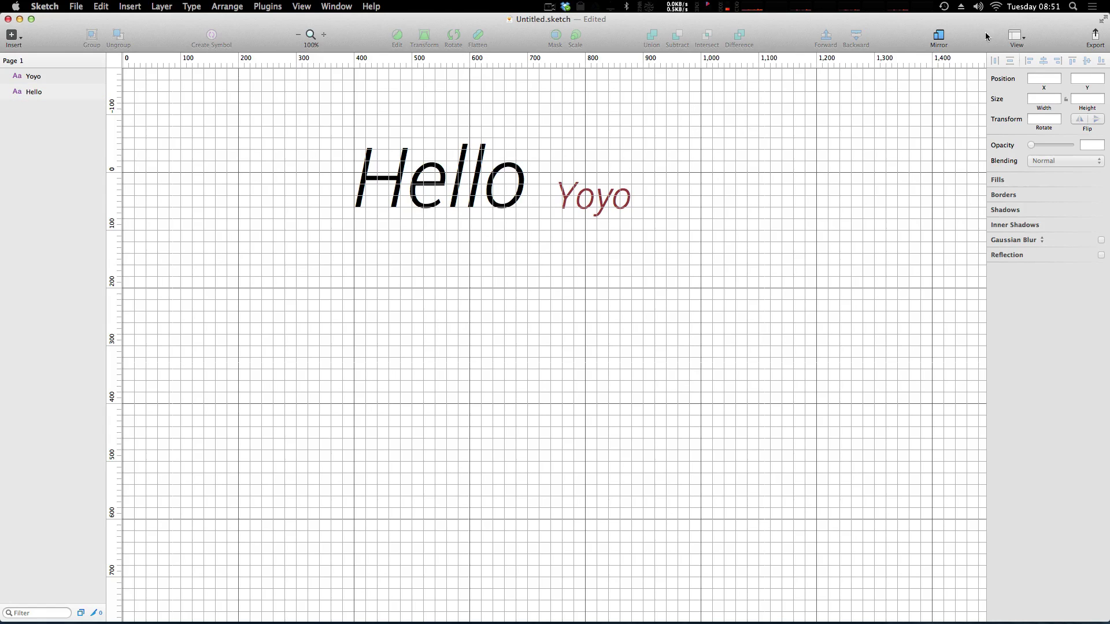
click(1010, 38)
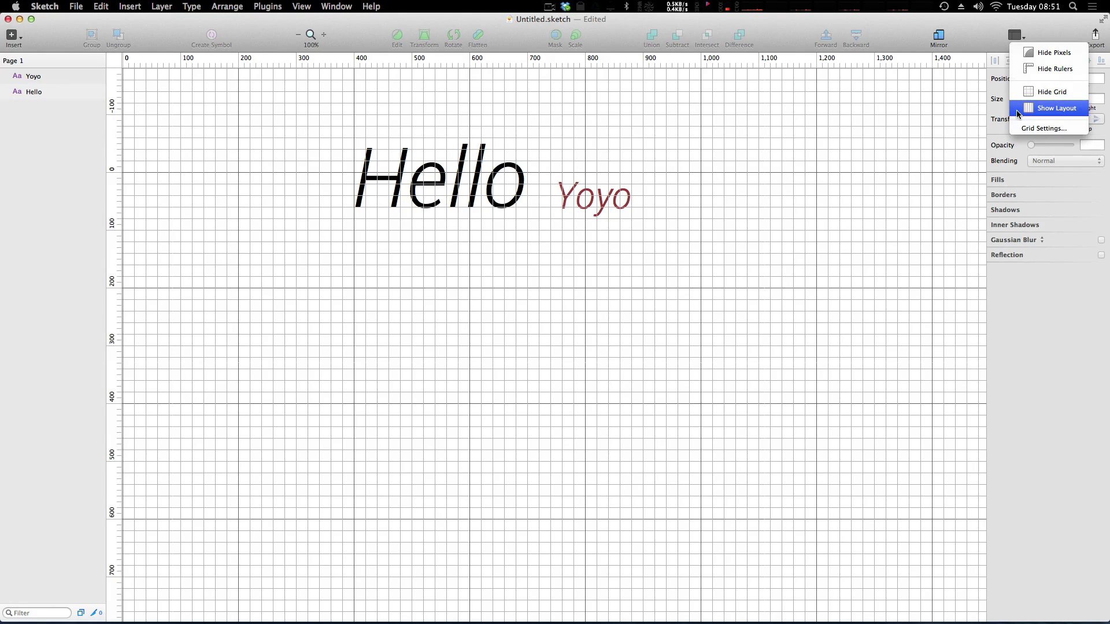
- Change the grid block size from 20px to 10px, keeping thick lines every 10 blocks
click(1030, 129)
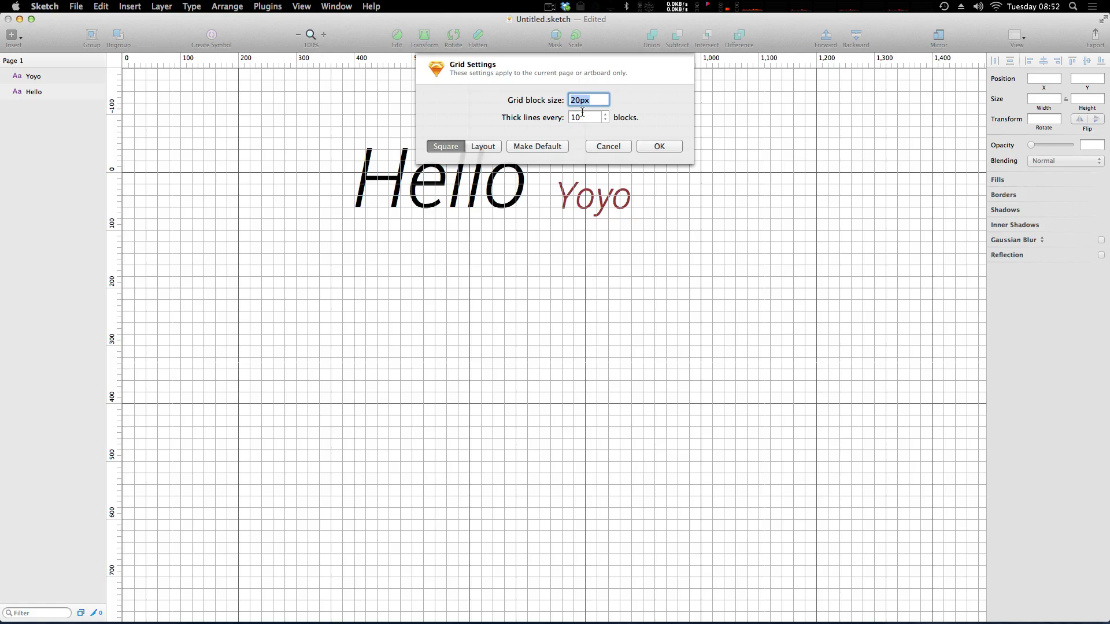
click(578, 116)
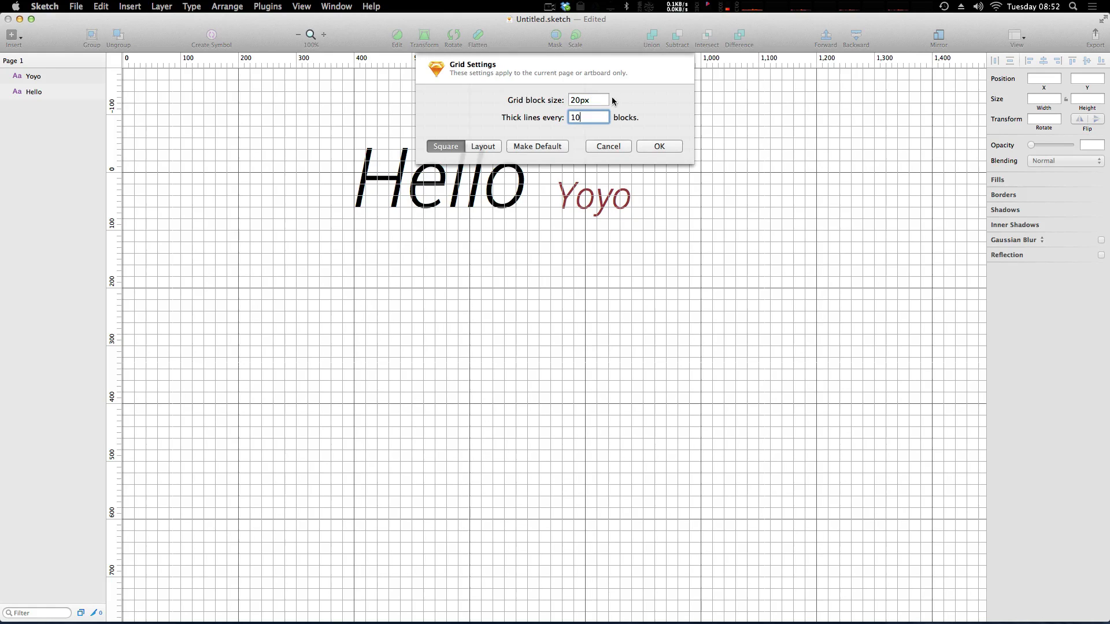
click(574, 100)
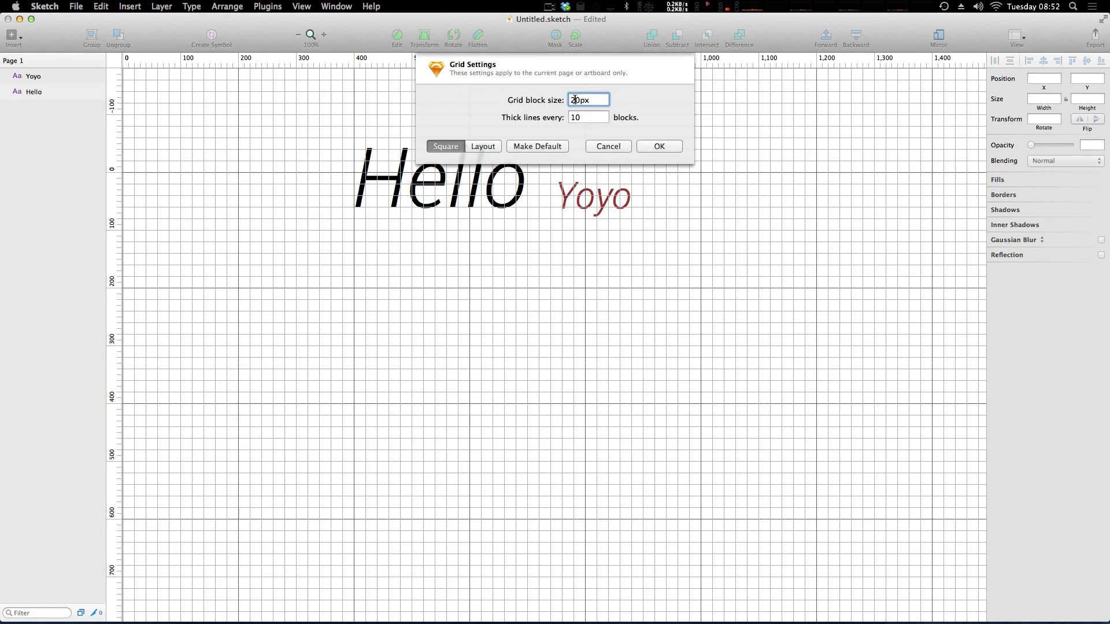
key(BackSpace)
text(1)
key(Tab)
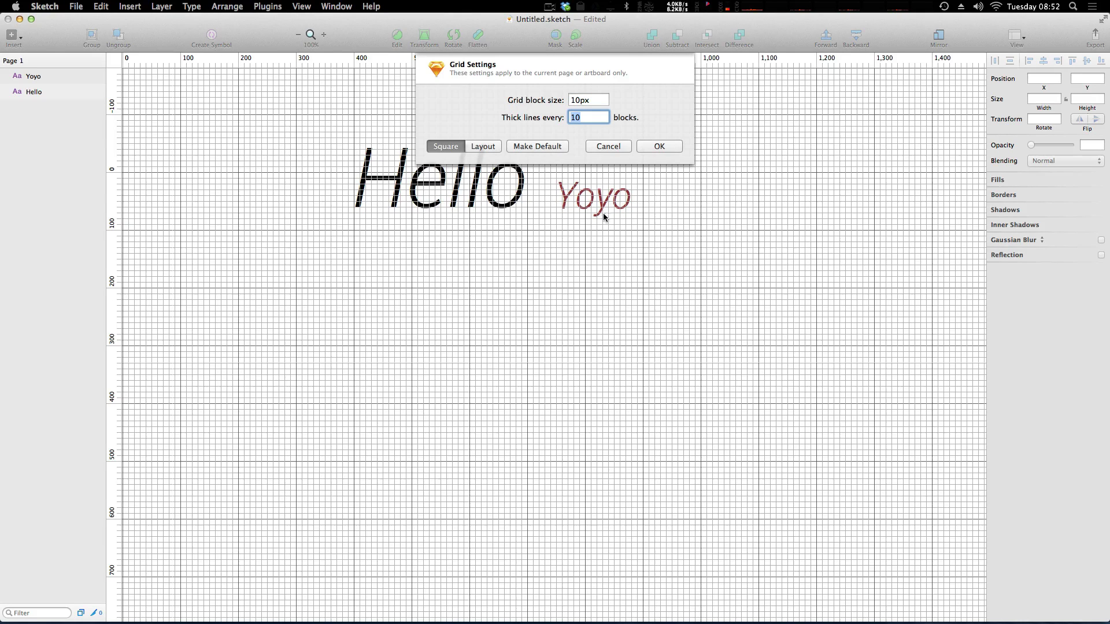
- Apply the 10px grid, then shift Hello and Yoyo slightly lower on the canvas
click(674, 146)
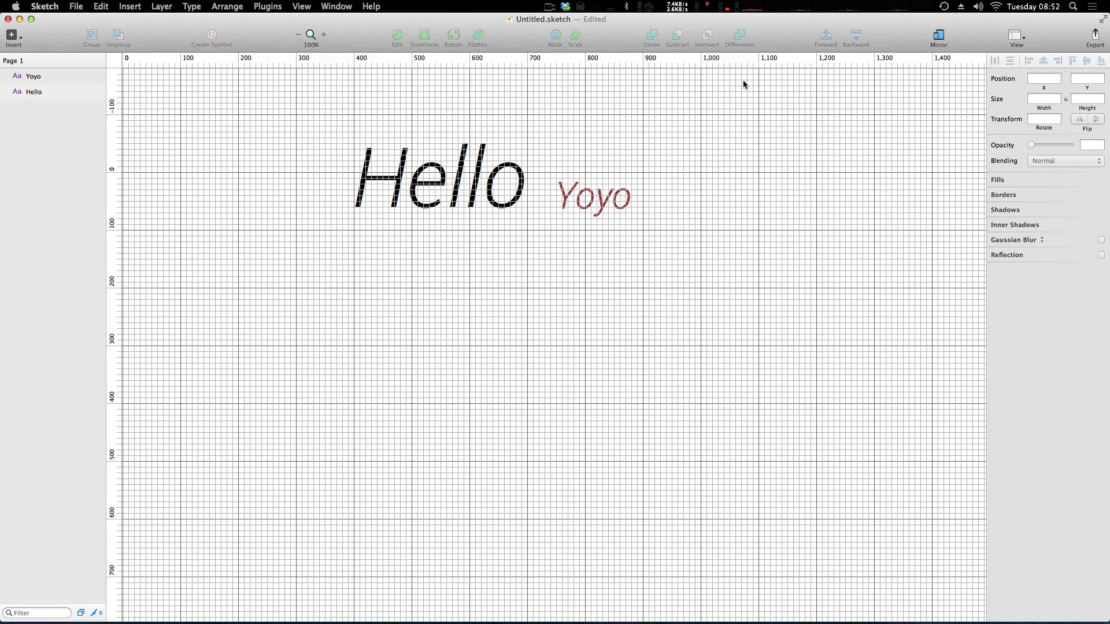
click(503, 166)
drag(423, 198, 420, 212)
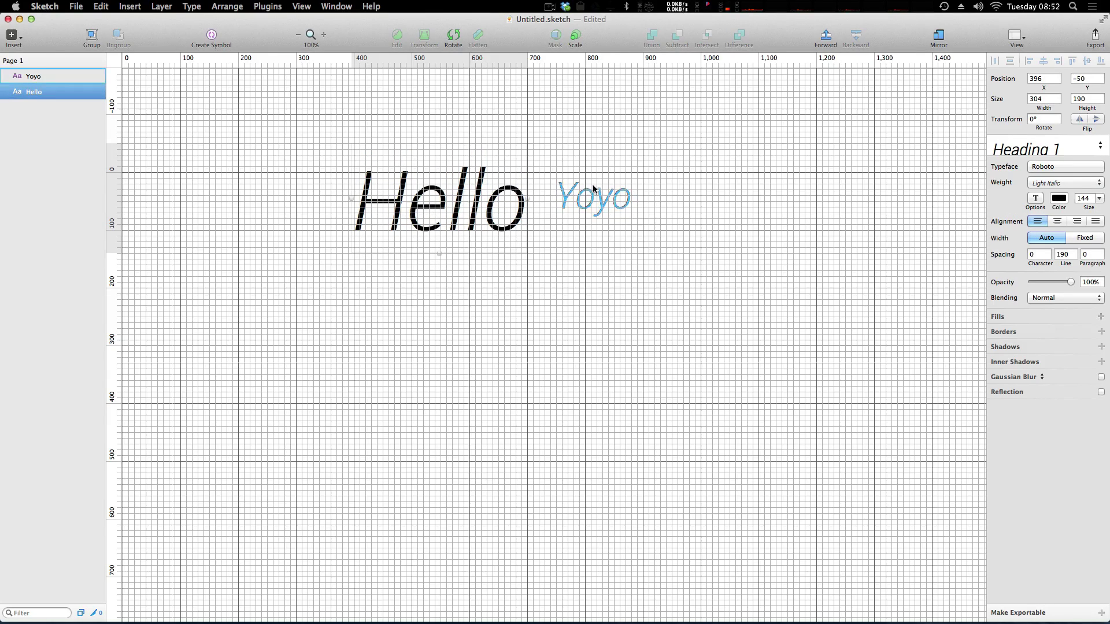
drag(601, 193, 608, 215)
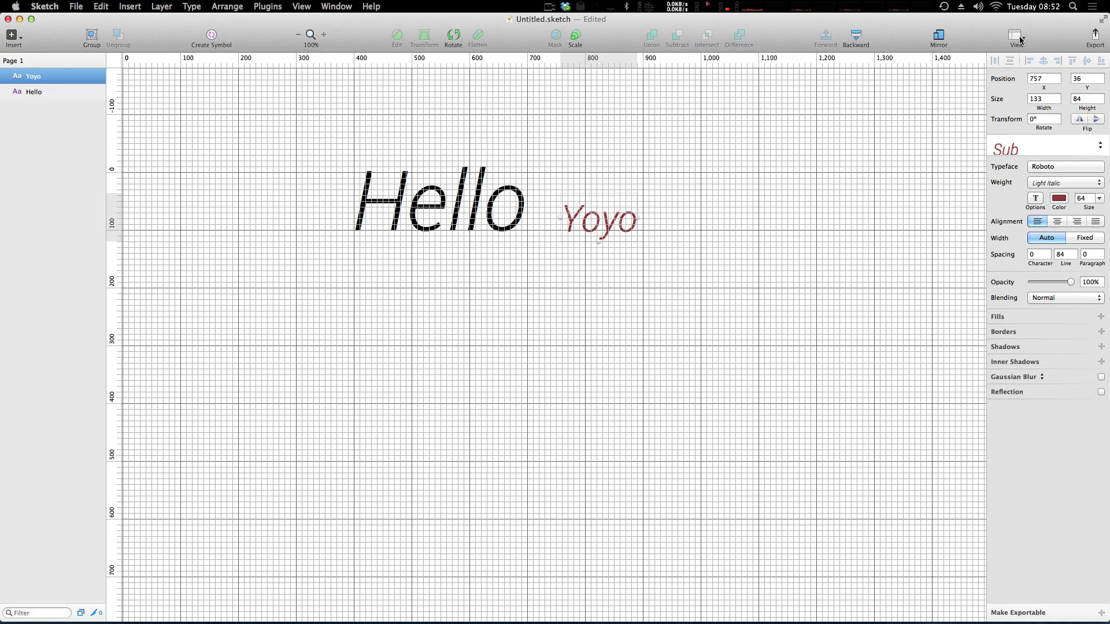
click(1019, 38)
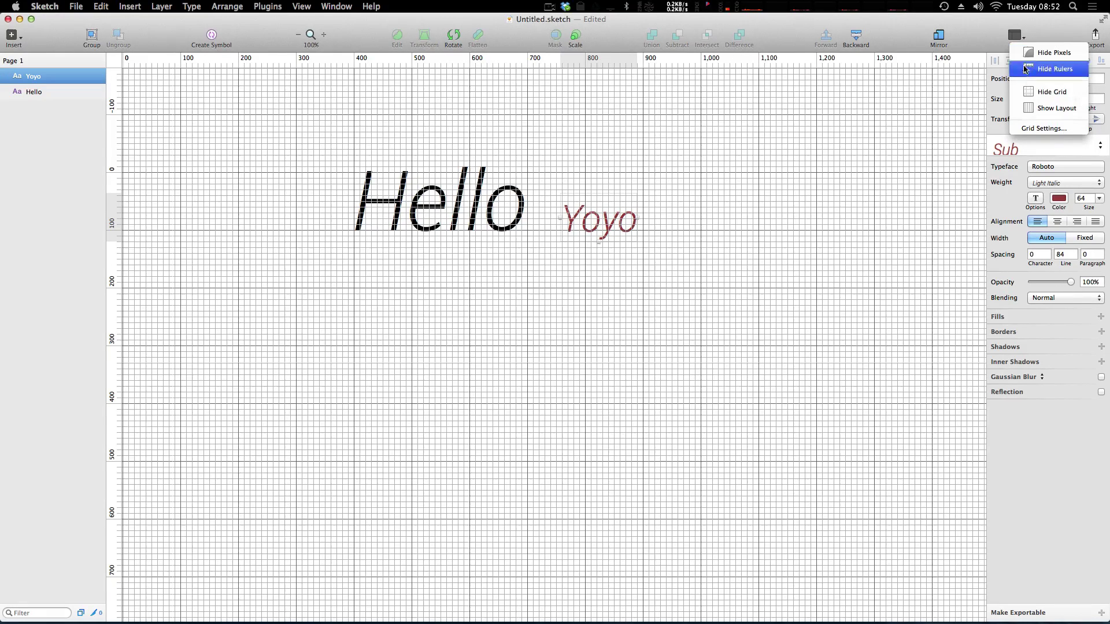
- Switch to the column layout, moving Hello onto the columns with Yoyo beside it at x 497, y 105
click(1033, 109)
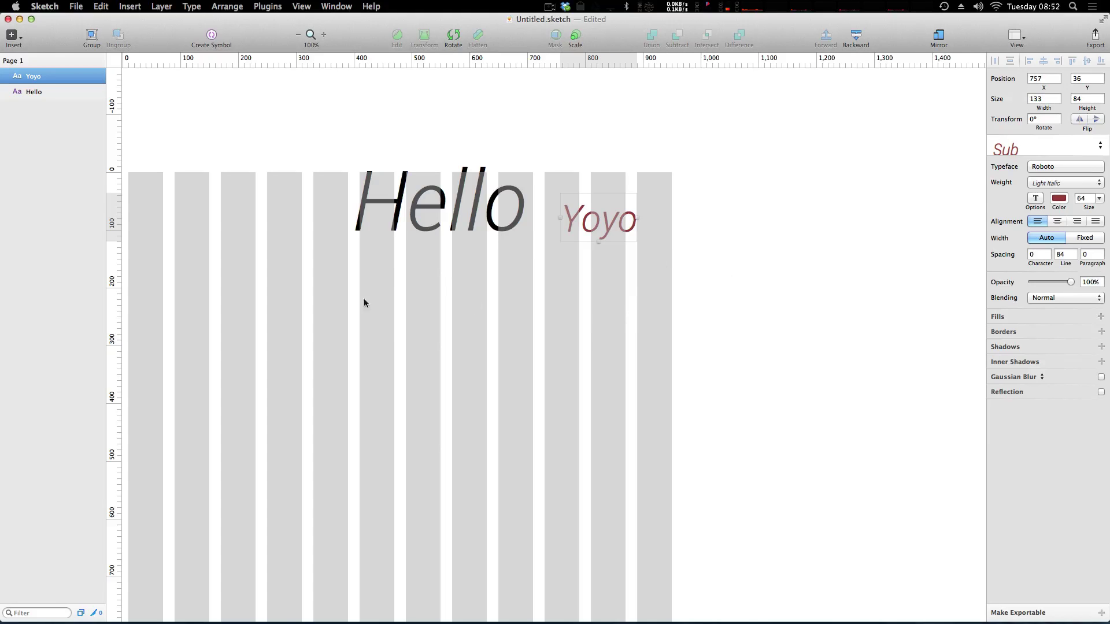
scroll(265, 304, left, 10)
scroll(266, 304, down, 3)
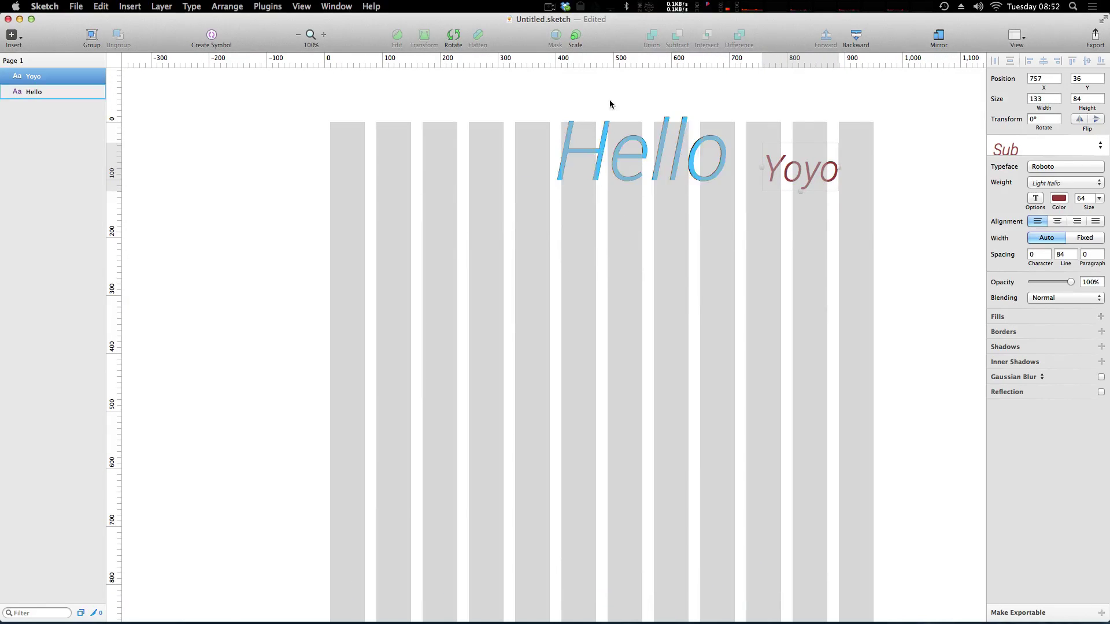
click(613, 164)
drag(613, 164, 440, 197)
drag(793, 159, 634, 201)
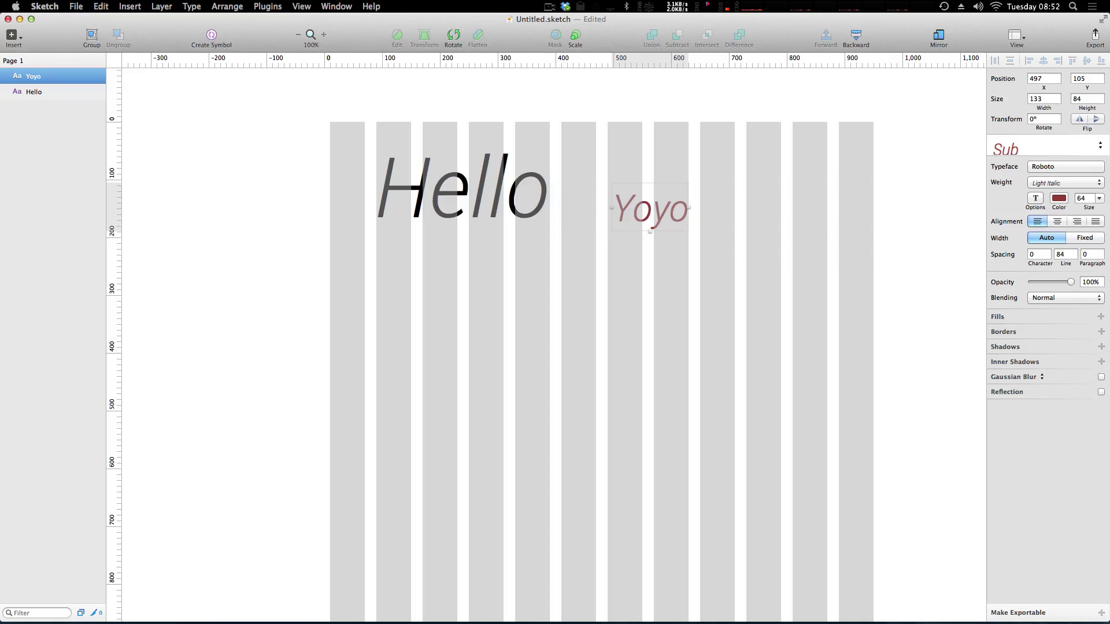
click(1018, 35)
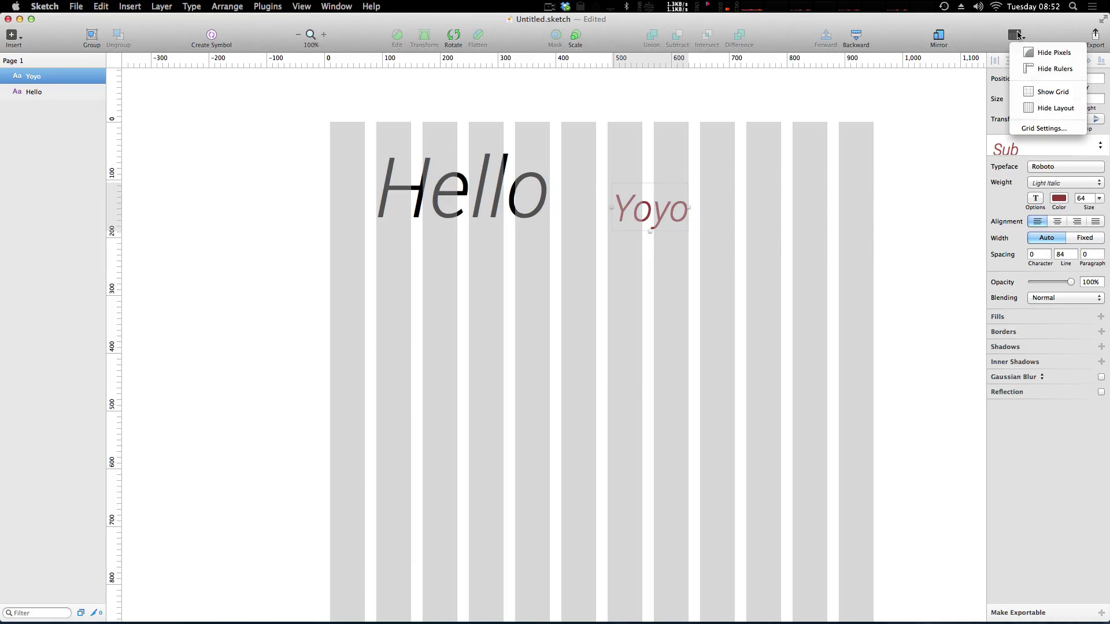
- Set the layout grid to 8 columns in Grid Settings
click(1026, 127)
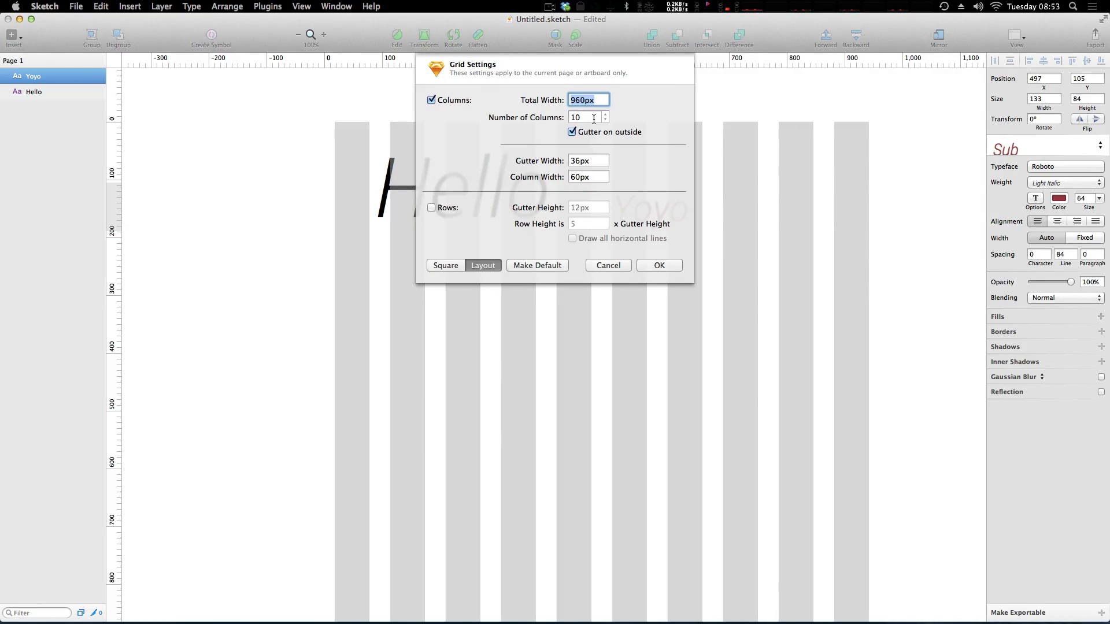
click(593, 119)
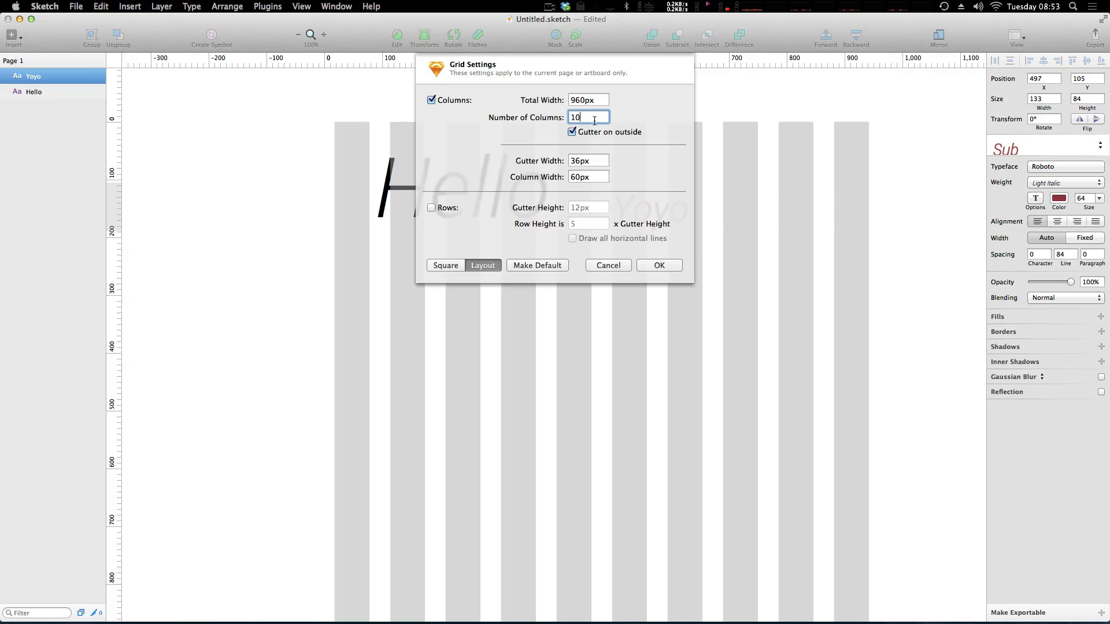
key(BackSpace)
key(BackSpace)
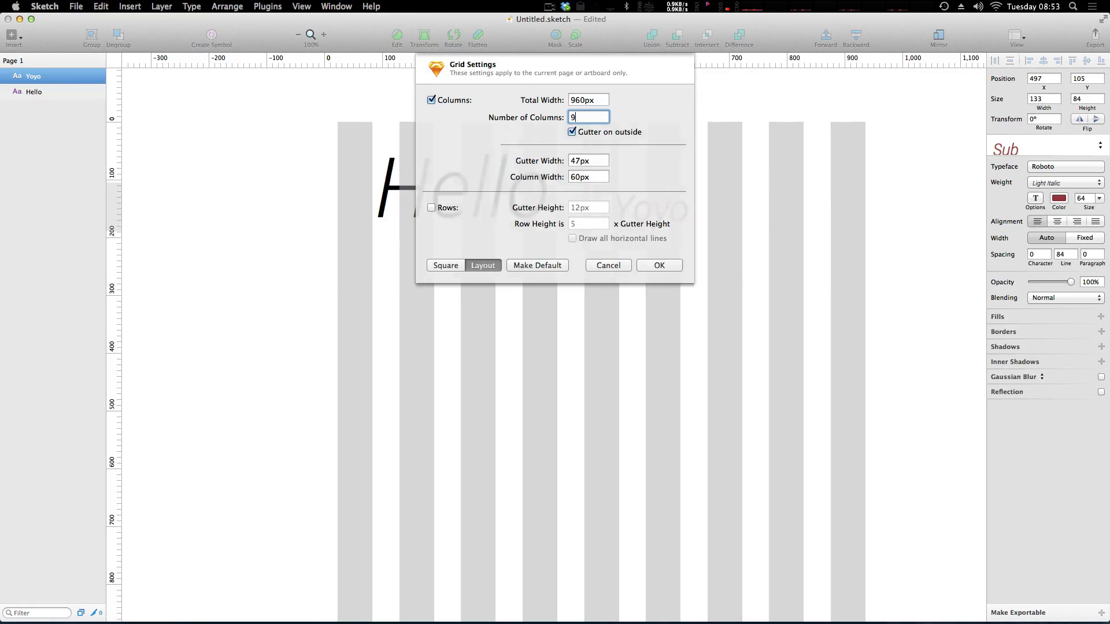
text(8)
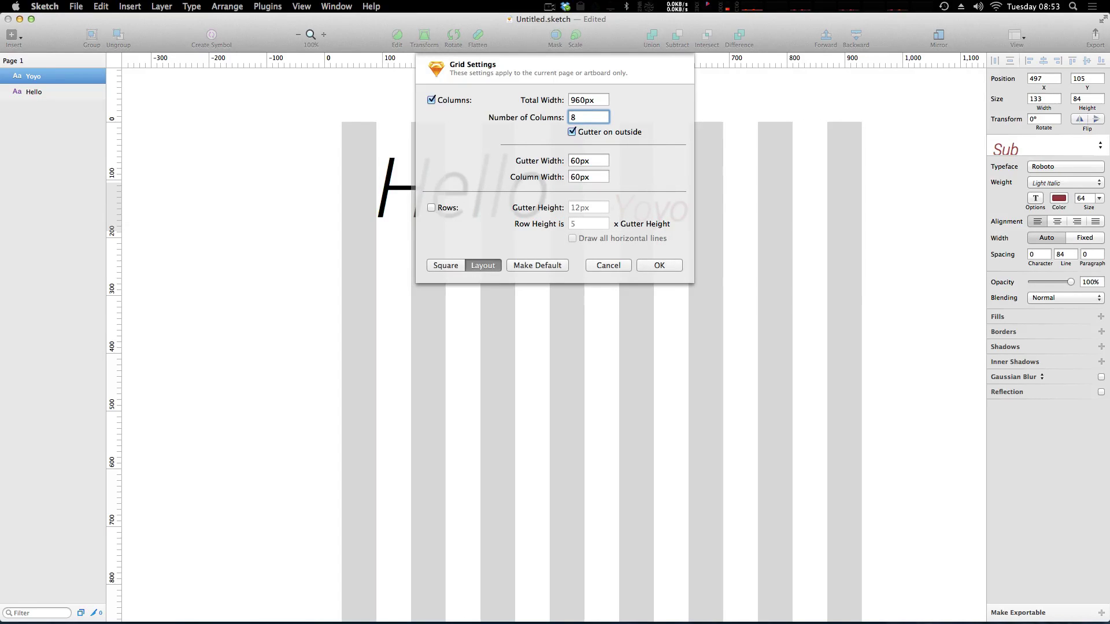
- Step the column width up to 100px so the gutters become 20px
click(582, 162)
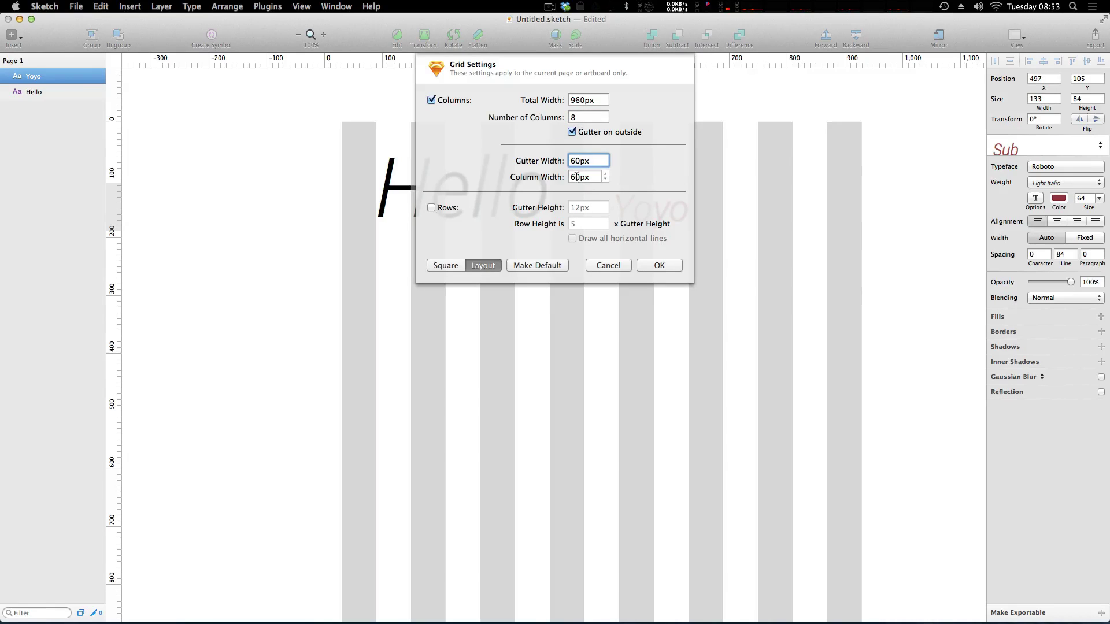
click(576, 177)
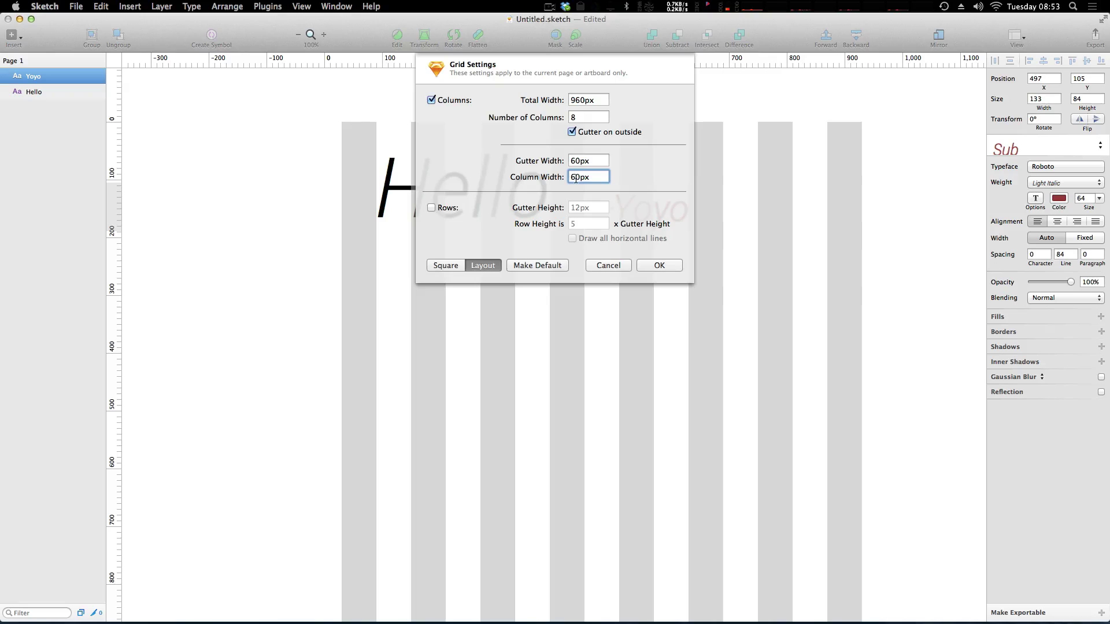
key(Up)
key(Up)
key(Up)
key(Up)
key(Up)
key(Up)
key(Up)
key(Up)
key(Up)
key(Up)
key(Up)
key(Up)
key(Up)
key(Up)
key(Up)
key(Up)
key(Up)
key(Up)
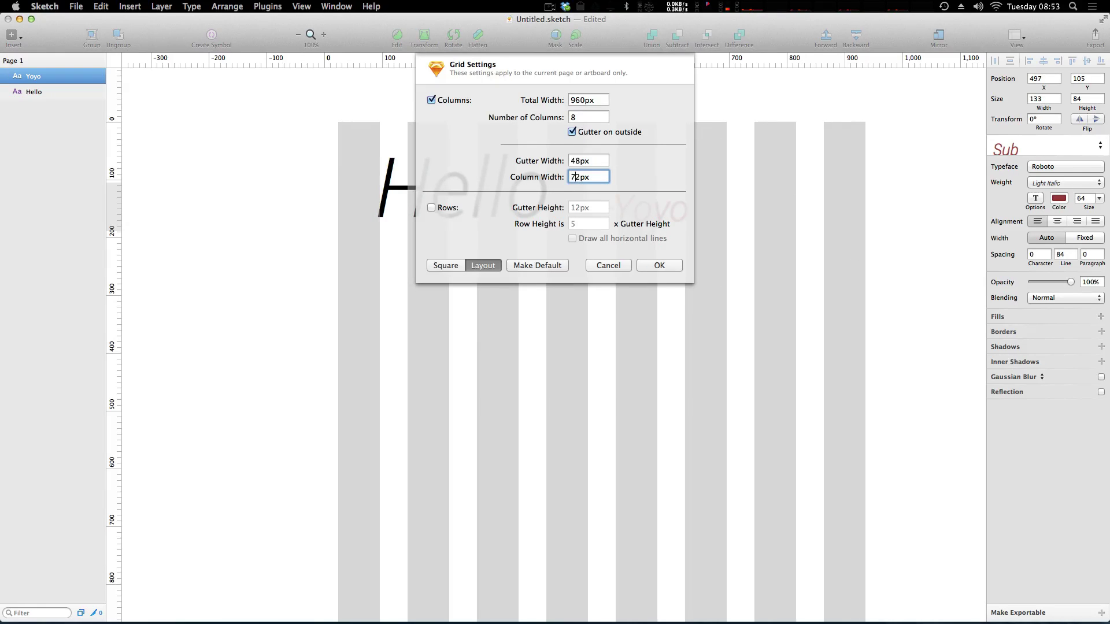
key(Up)
key(Up)
key(Up)
key(Up)
key(Up)
key(Up)
key(Up)
key(Up)
key(Up)
key(Up)
key(Up)
key(Up)
key(Up)
key(Up)
key(Up)
key(Up)
key(Up)
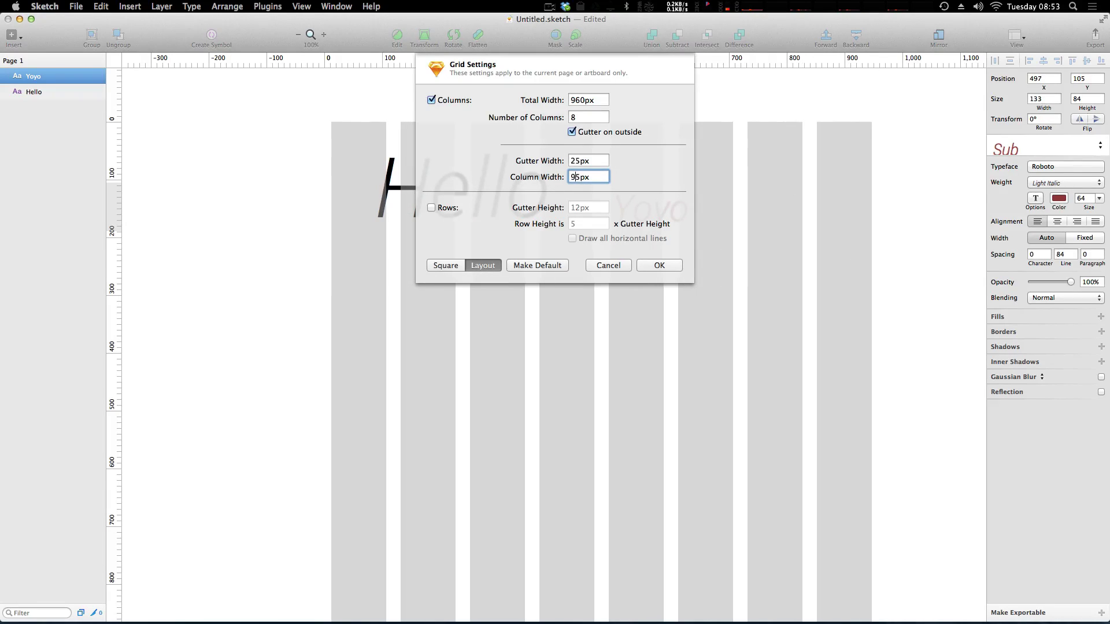
key(Up)
key(Up)
key(Up)
key(Up)
key(Up)
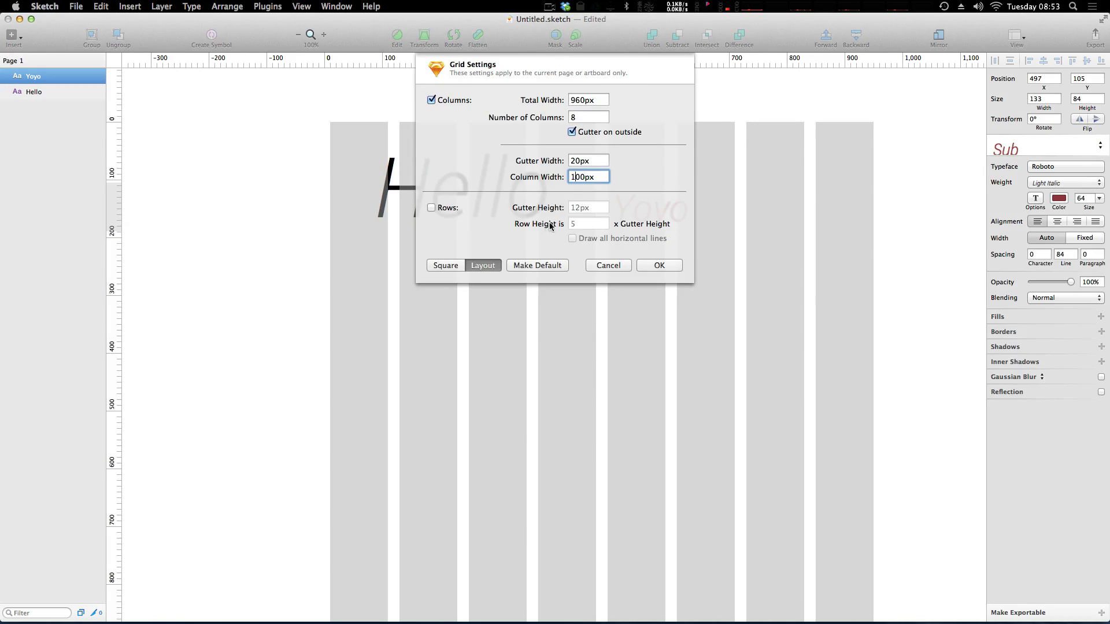
- Add rows with all horizontal lines drawn and a 15px row gutter height
click(431, 208)
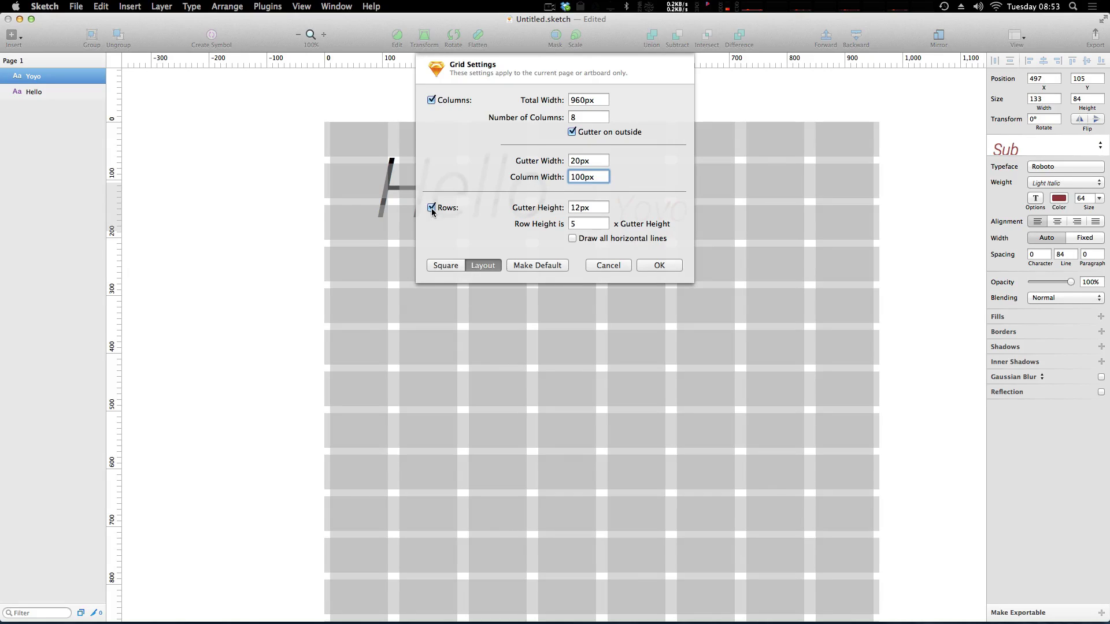
click(595, 215)
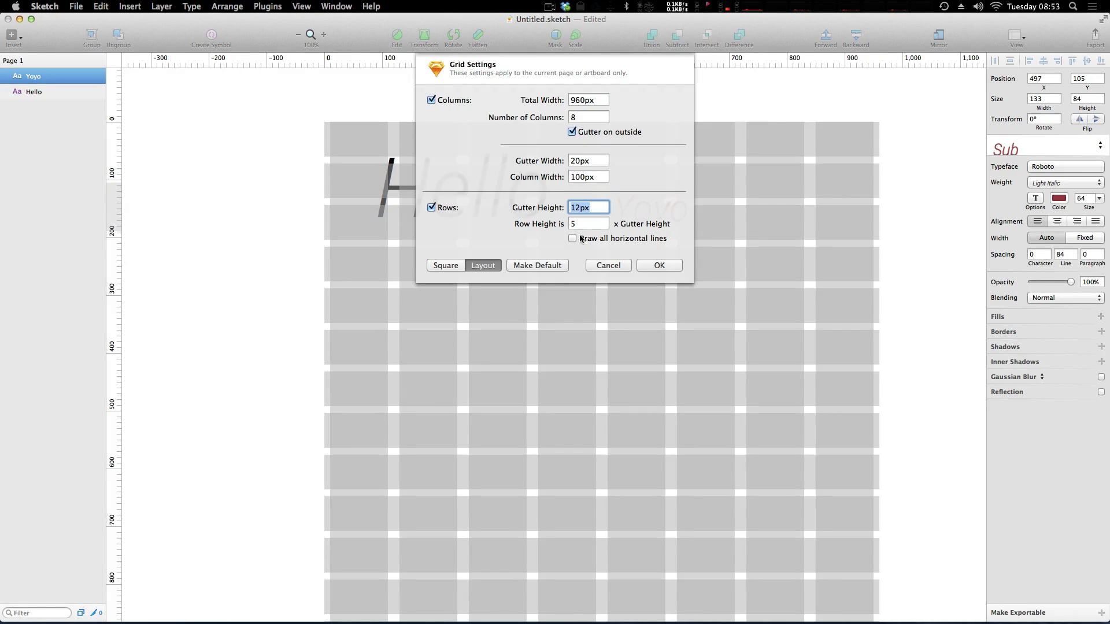
click(571, 239)
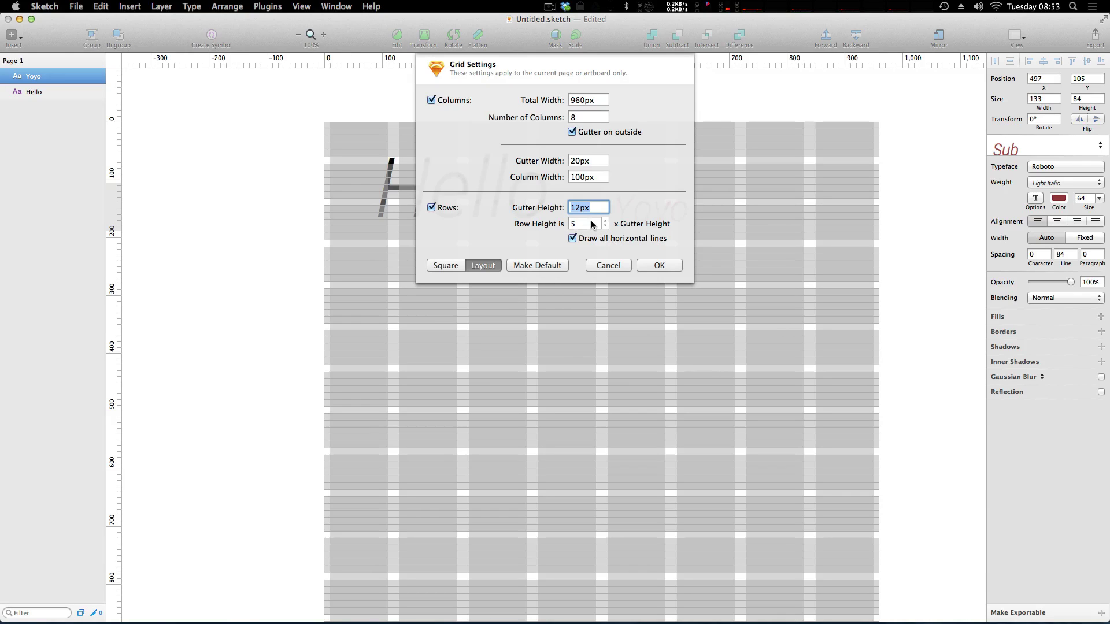
key(Up)
key(Up)
key(Up)
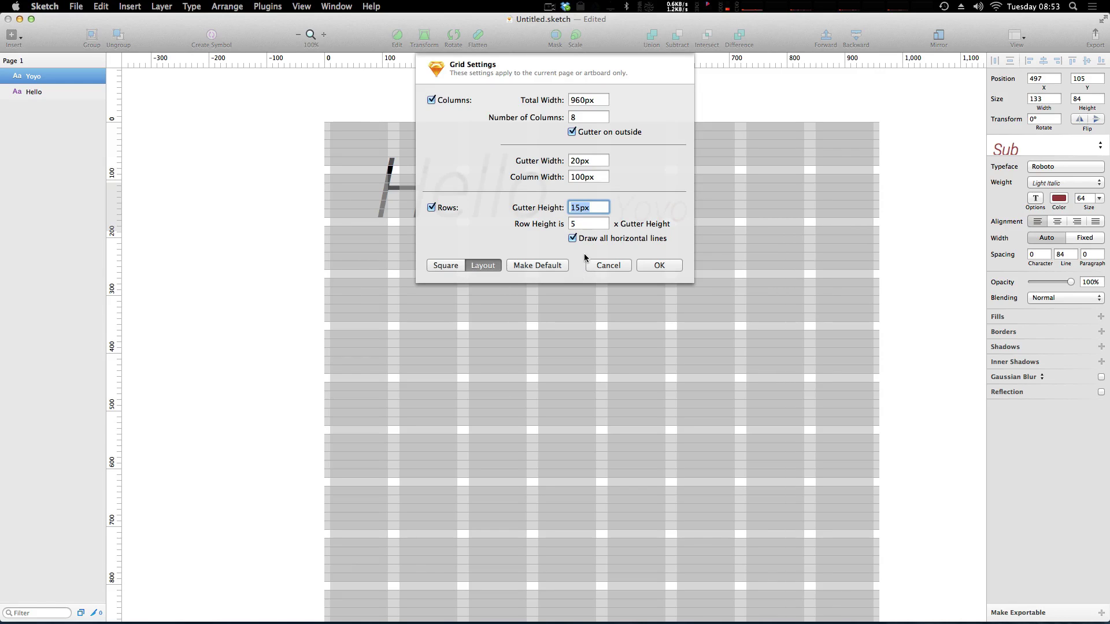
- Set the layout total width to 1440px with 16 columns
double_click(573, 100)
text(144)
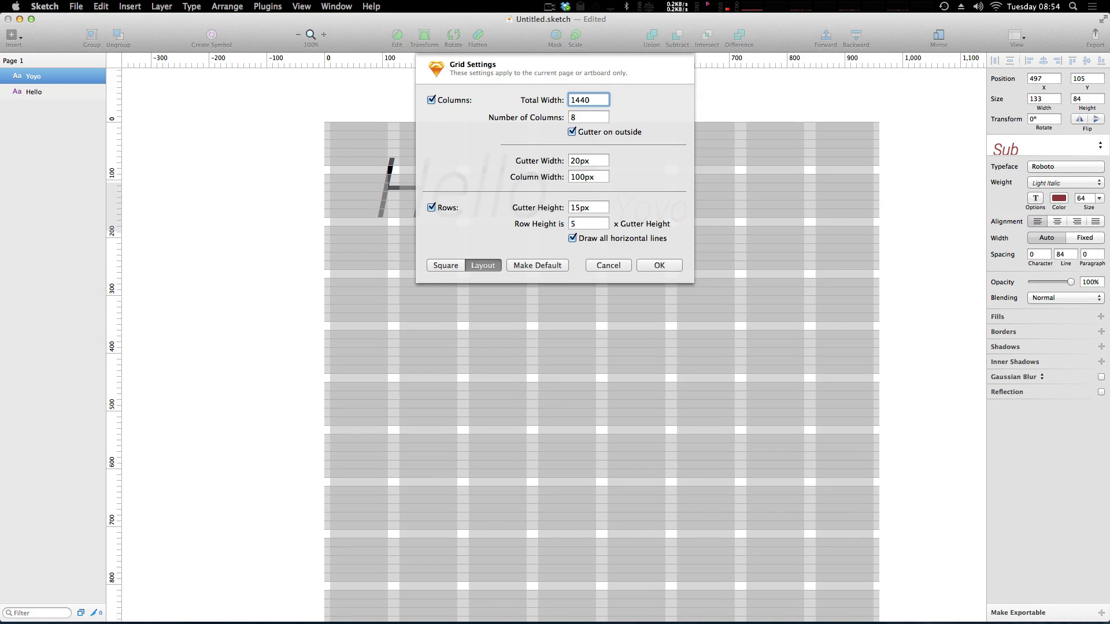
text(0)
click(574, 118)
text(16)
key(Return)
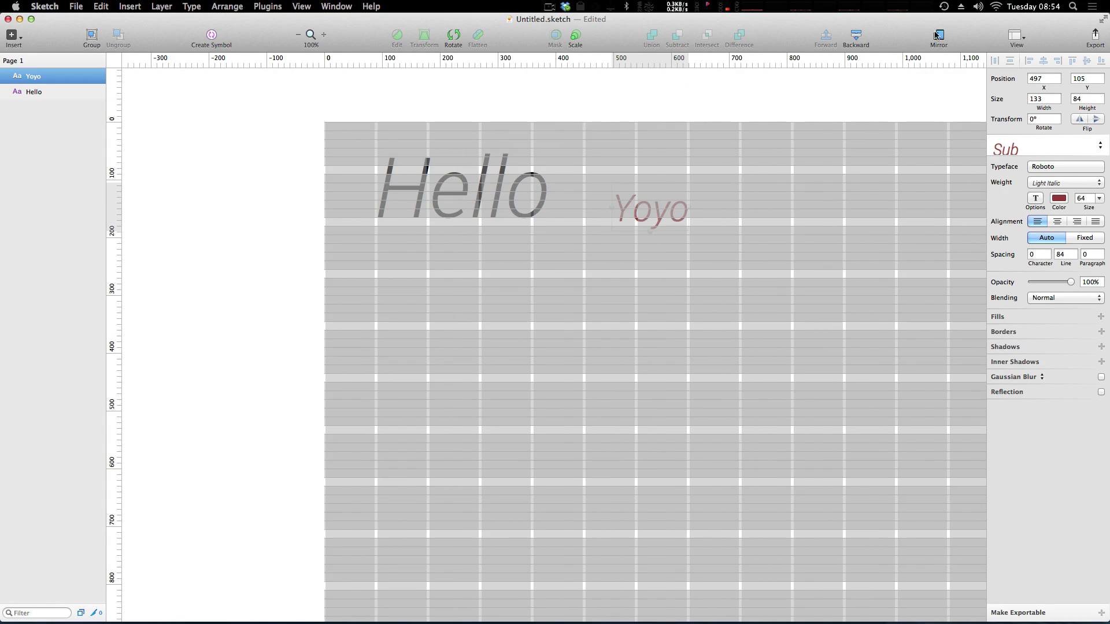
- Narrow the columns to 70px with 20px gutters and save the grid as default
click(1017, 38)
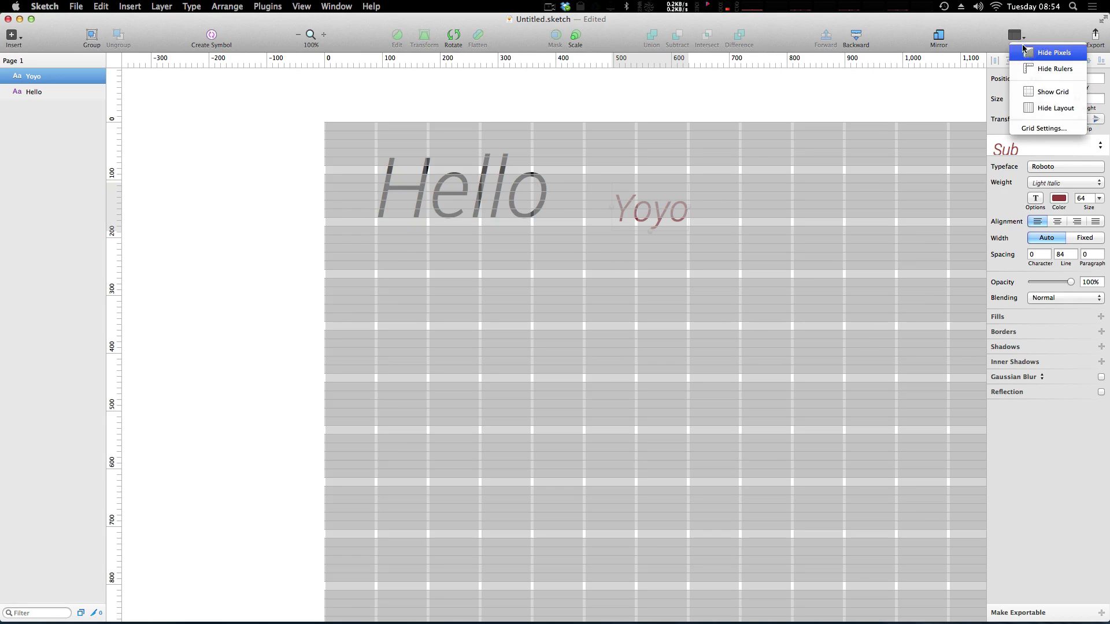
click(1044, 128)
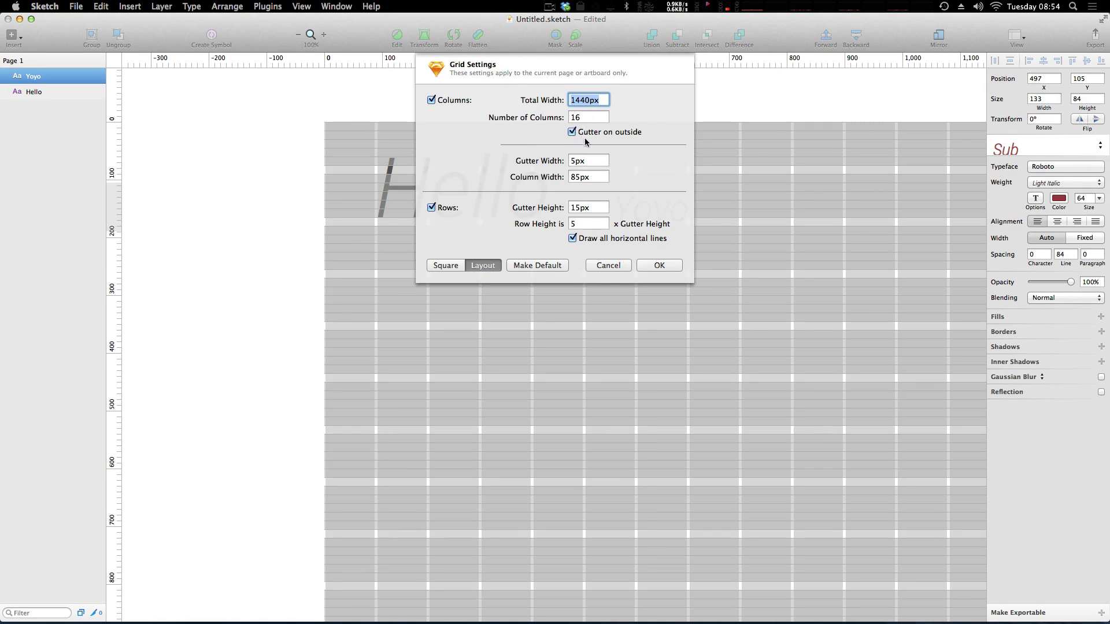
click(590, 178)
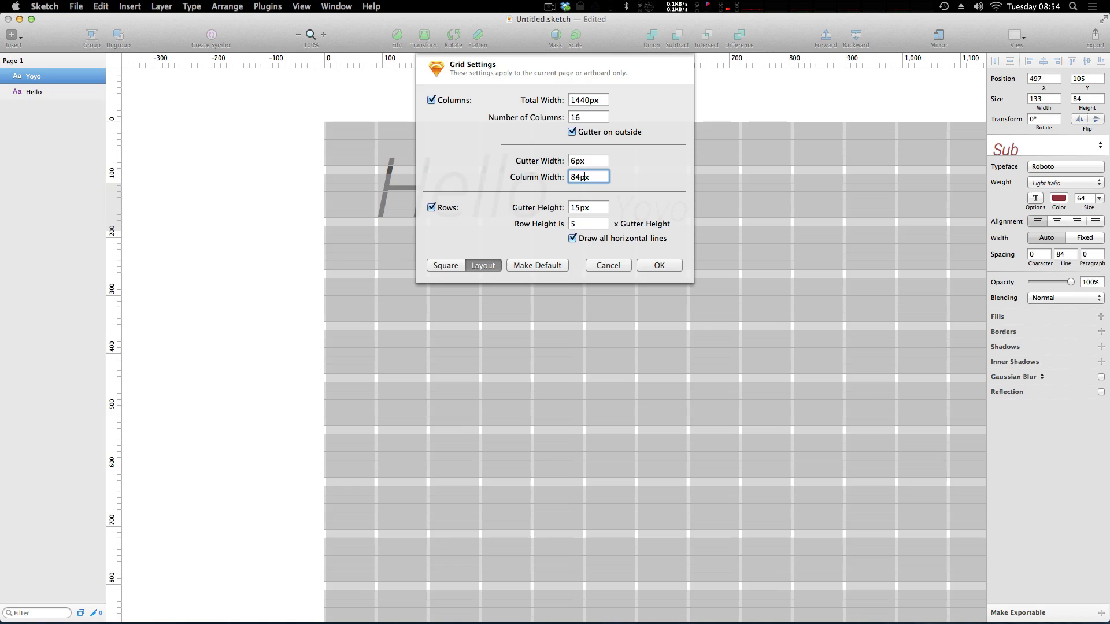
key(Down)
key(Down)
key(Down)
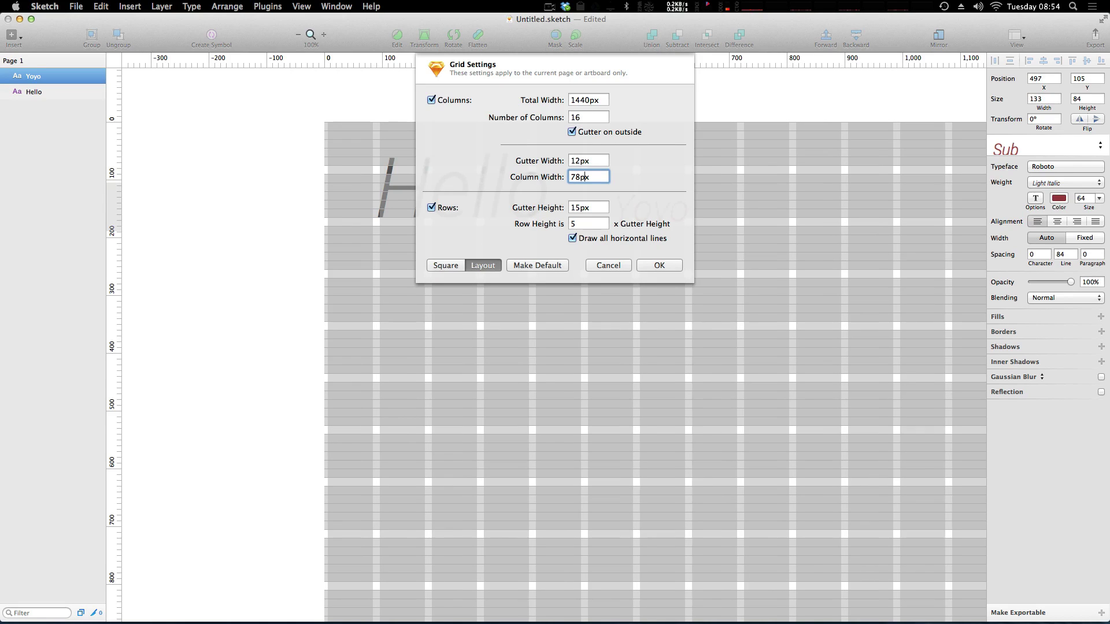
key(Down)
key(Down)
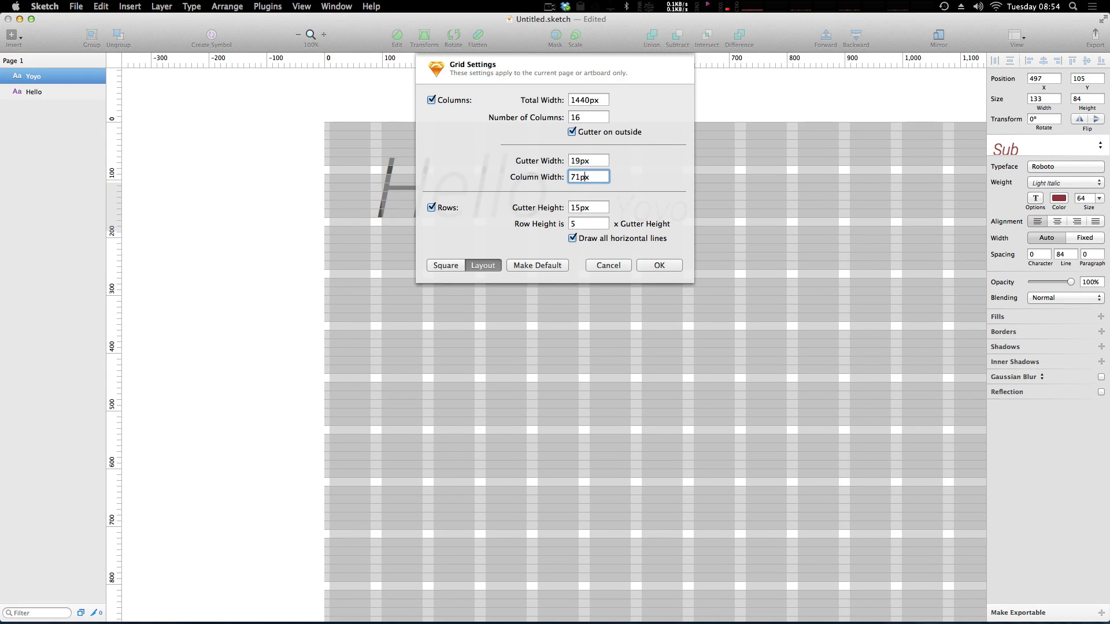
key(Down)
click(554, 268)
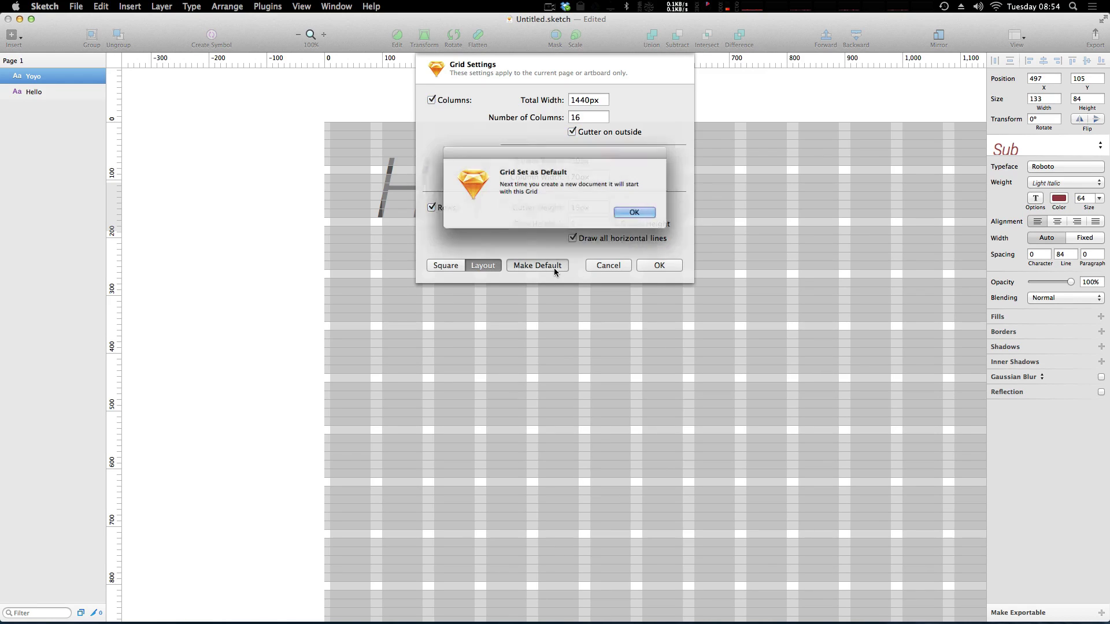
click(652, 214)
- Close the grid settings, place Yoyo beside Hello, and zoom out to 50% to view the grid
click(656, 268)
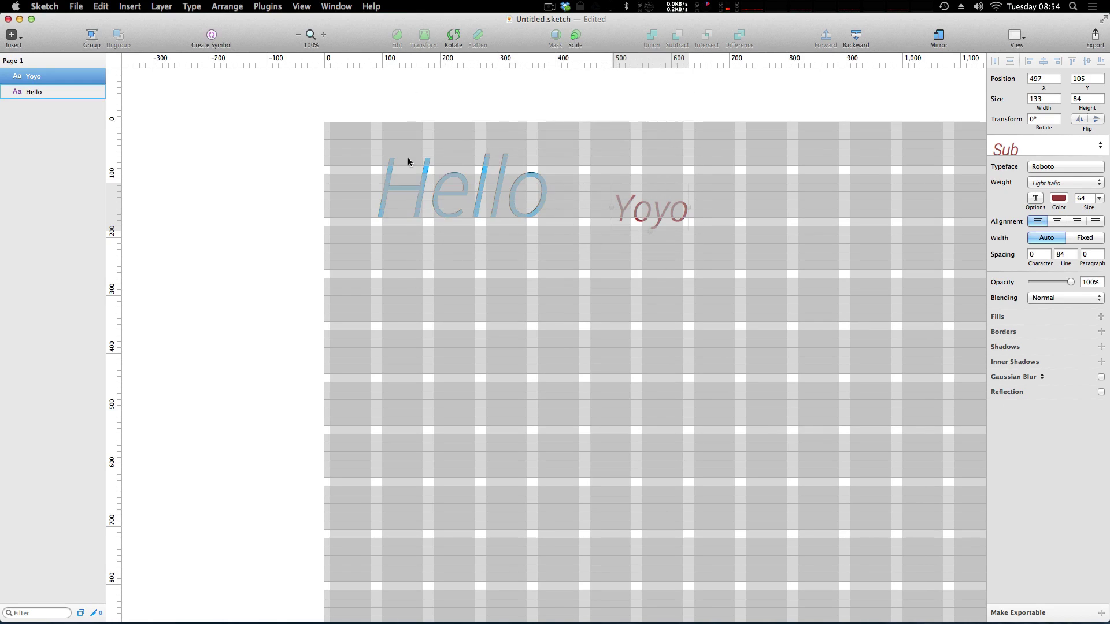
click(439, 189)
drag(438, 190, 388, 194)
drag(658, 207, 586, 201)
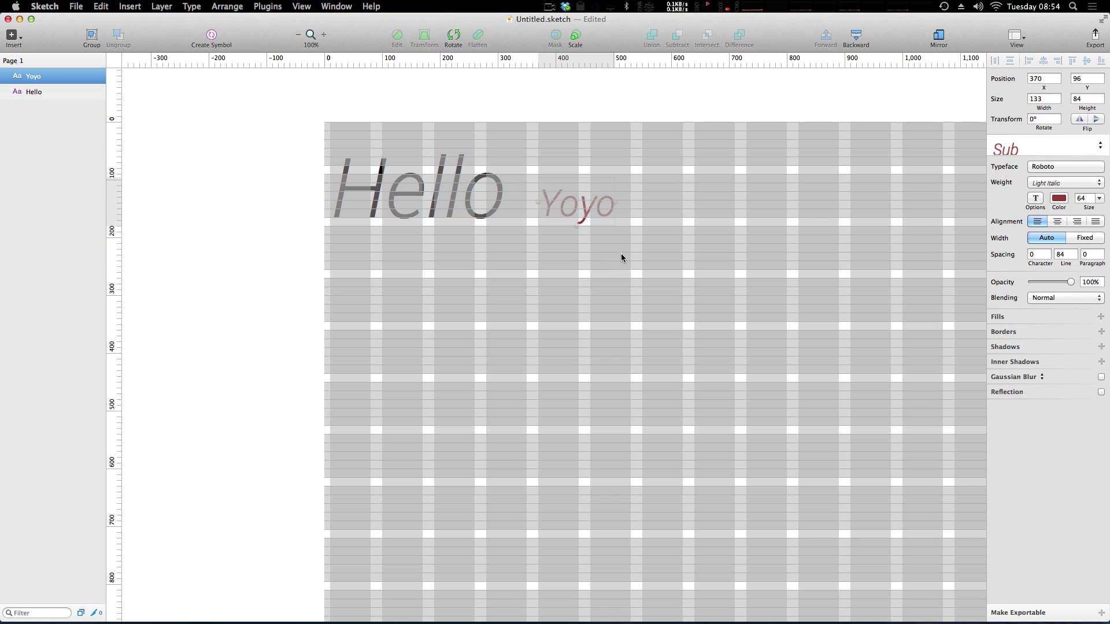
drag(622, 258, 515, 225)
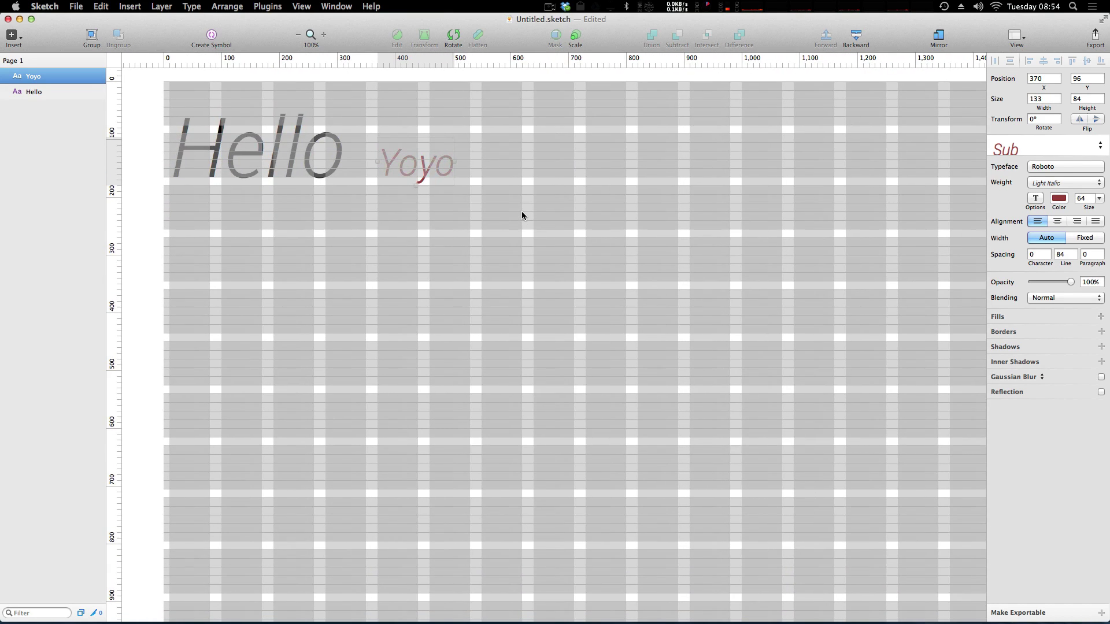
key(super+minus)
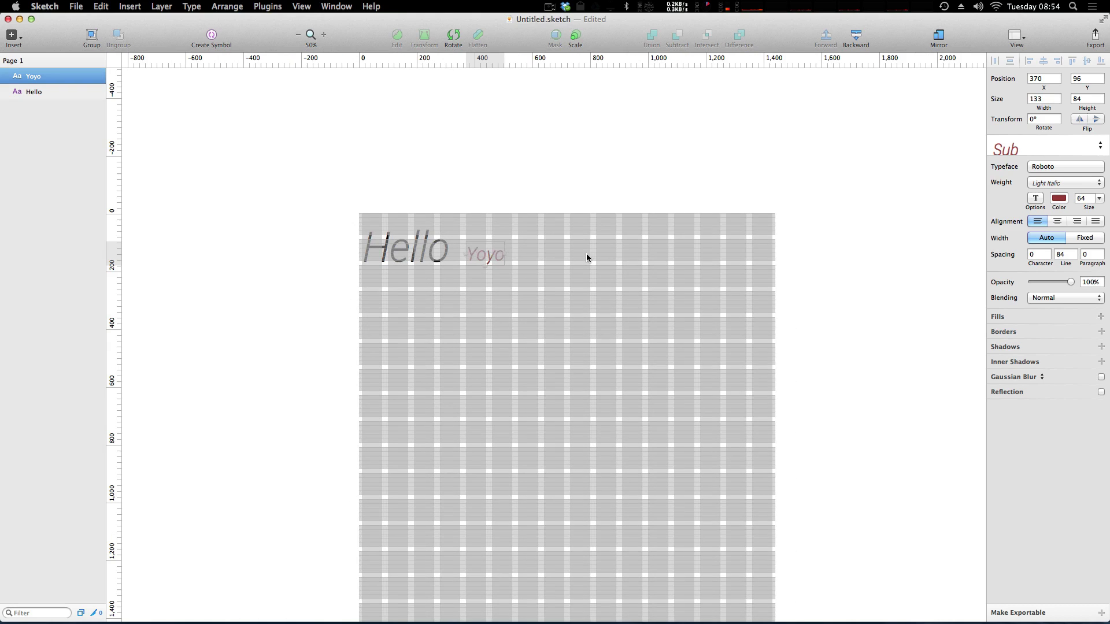
click(589, 256)
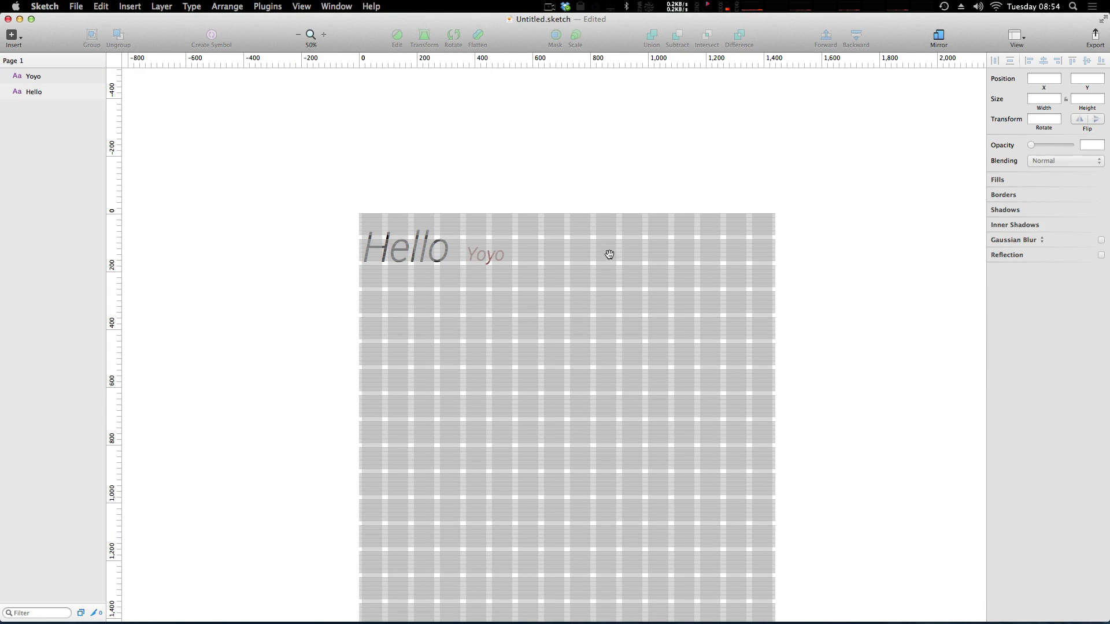
scroll(601, 239, down, 5)
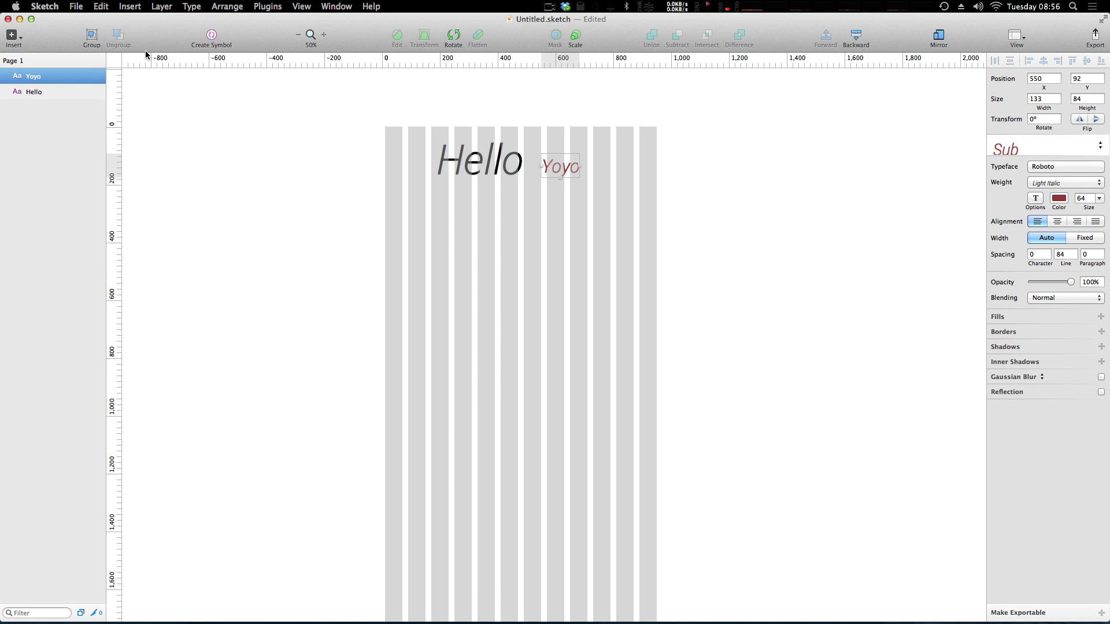
- Insert Artboard 1 around Hello and Yoyo, then drag its left and right edges to span the grid
click(11, 37)
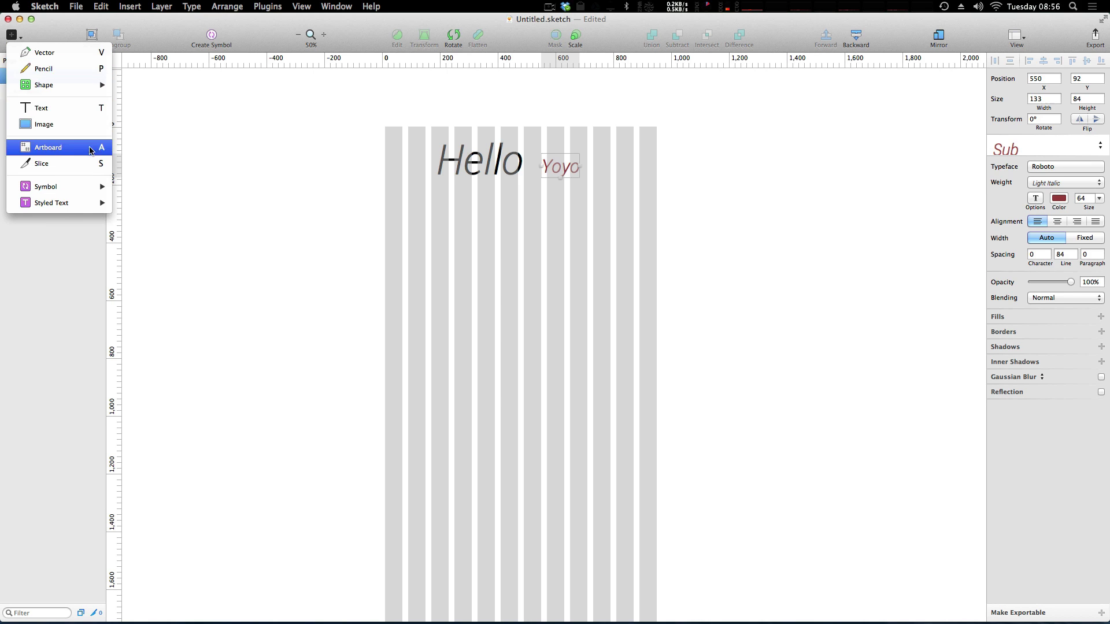
click(47, 146)
drag(348, 98, 706, 386)
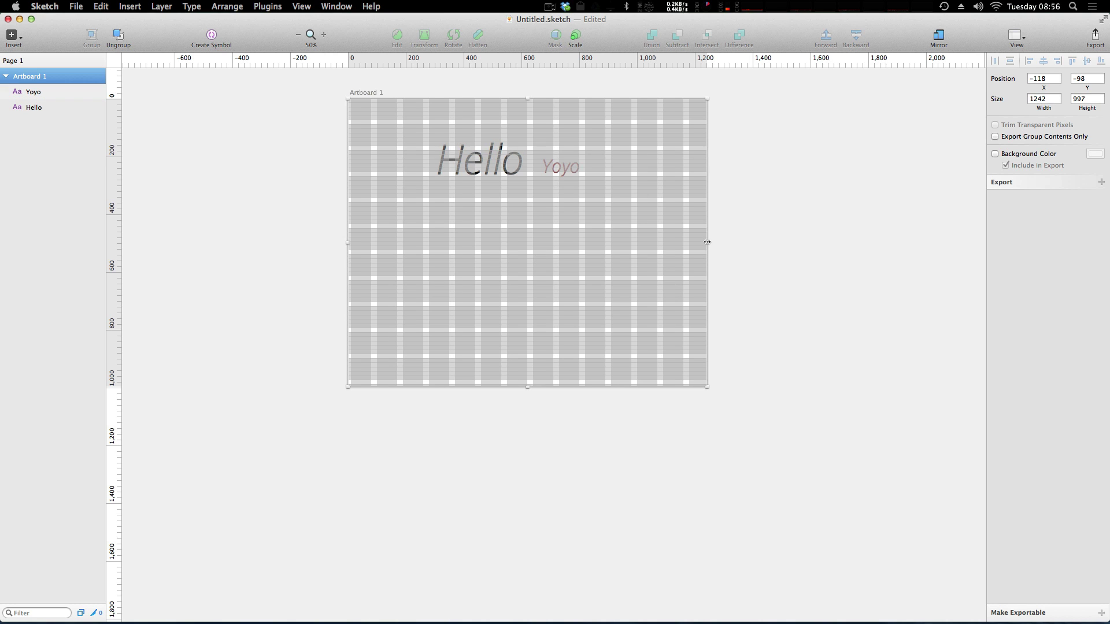
drag(707, 242, 778, 243)
drag(348, 243, 210, 228)
drag(779, 243, 630, 231)
click(671, 226)
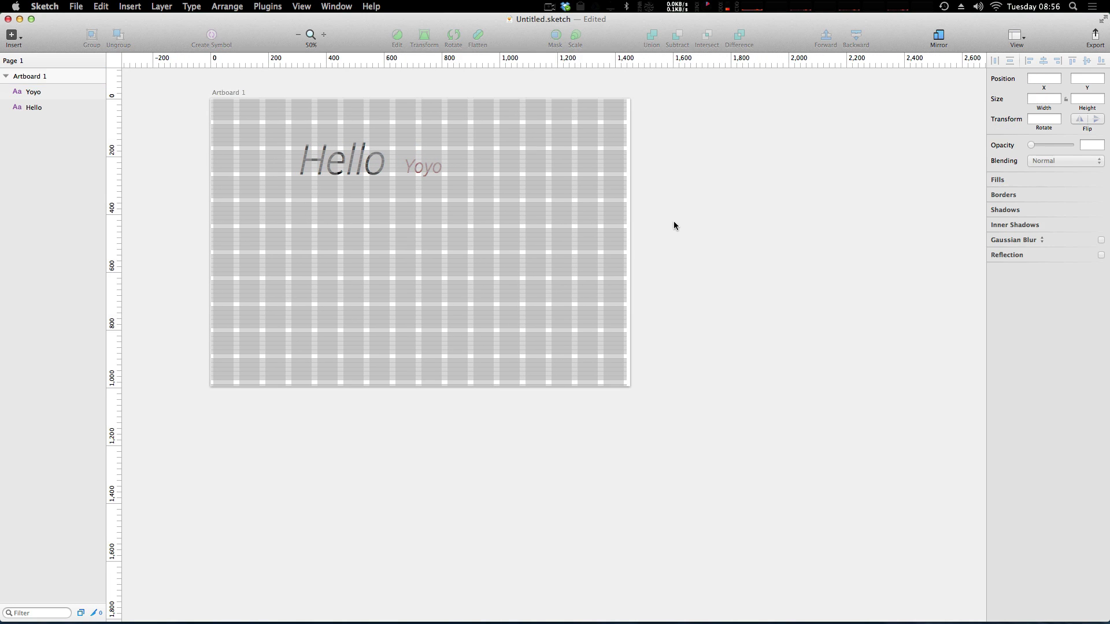
- Draw Artboard 2, about 589 × 967 px, to the right of Artboard 1
click(12, 35)
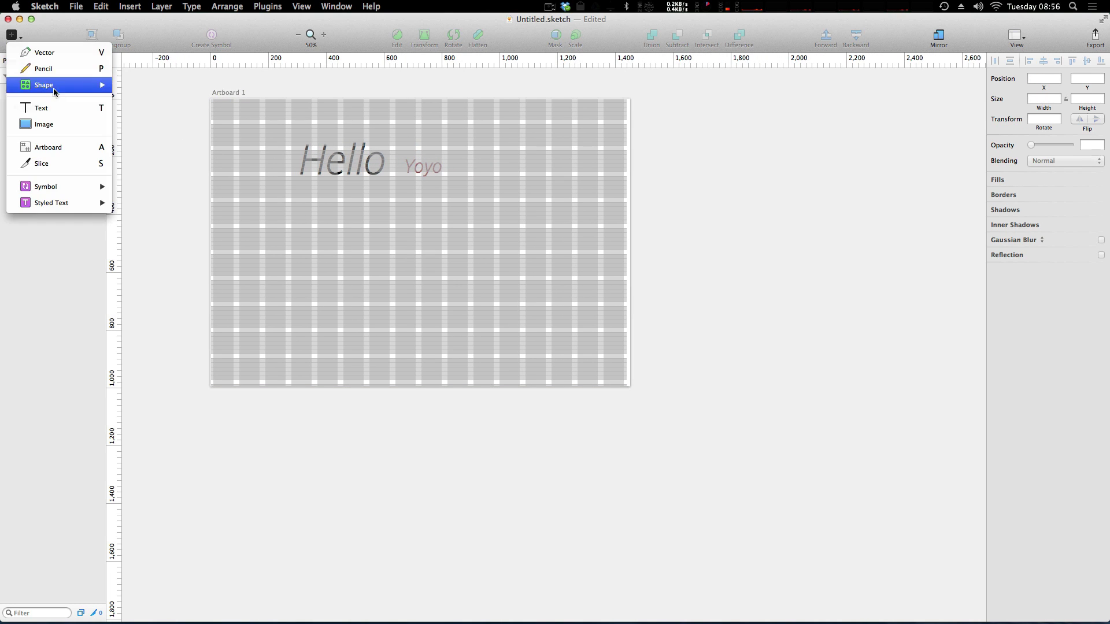
click(61, 146)
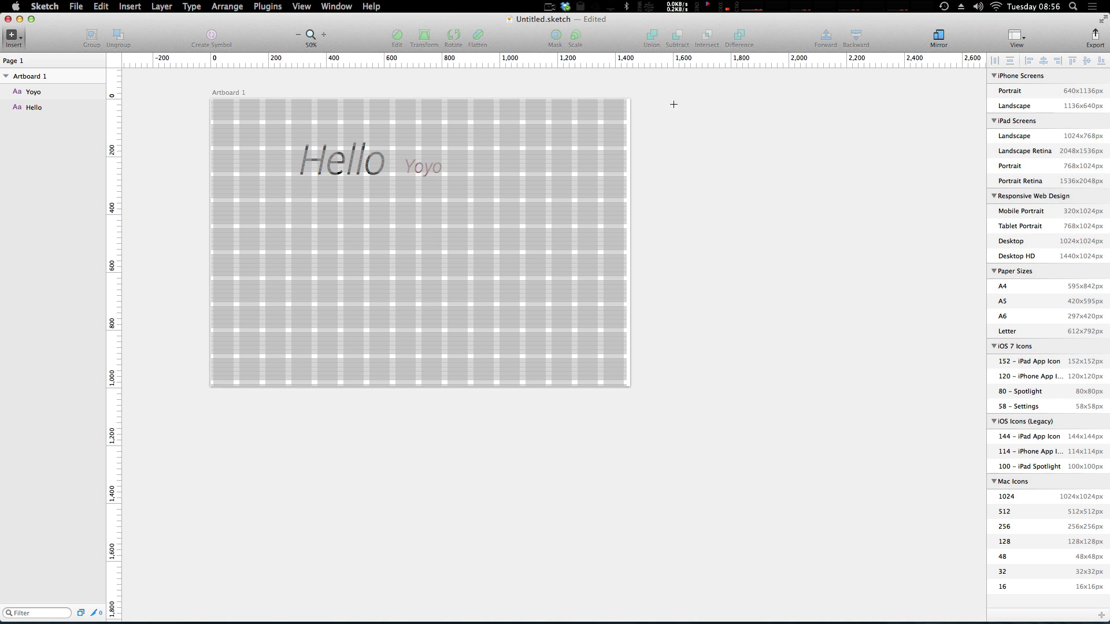
drag(673, 104, 845, 378)
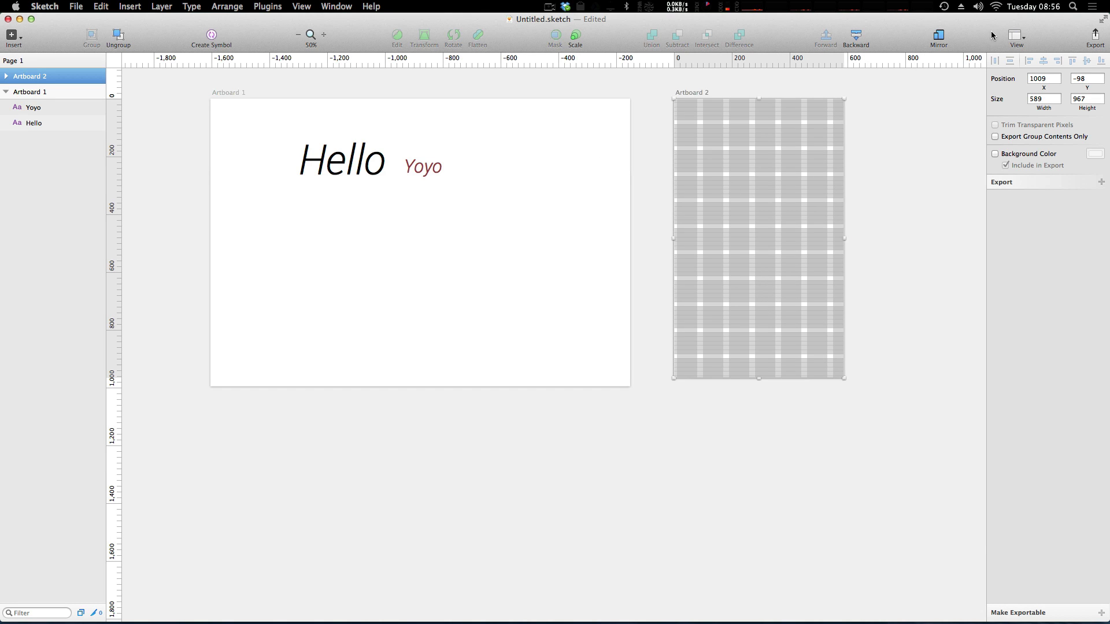
click(462, 172)
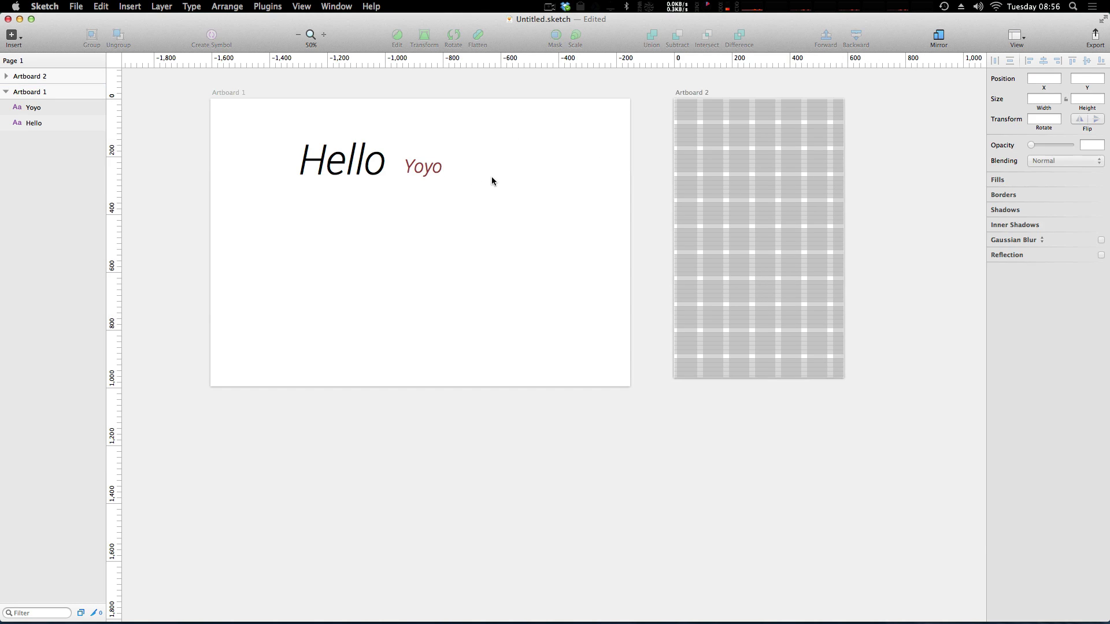
- Switch between Artboard 1 and Artboard 2 in the layer list to compare their grids, ending on Artboard 2
click(34, 79)
click(33, 88)
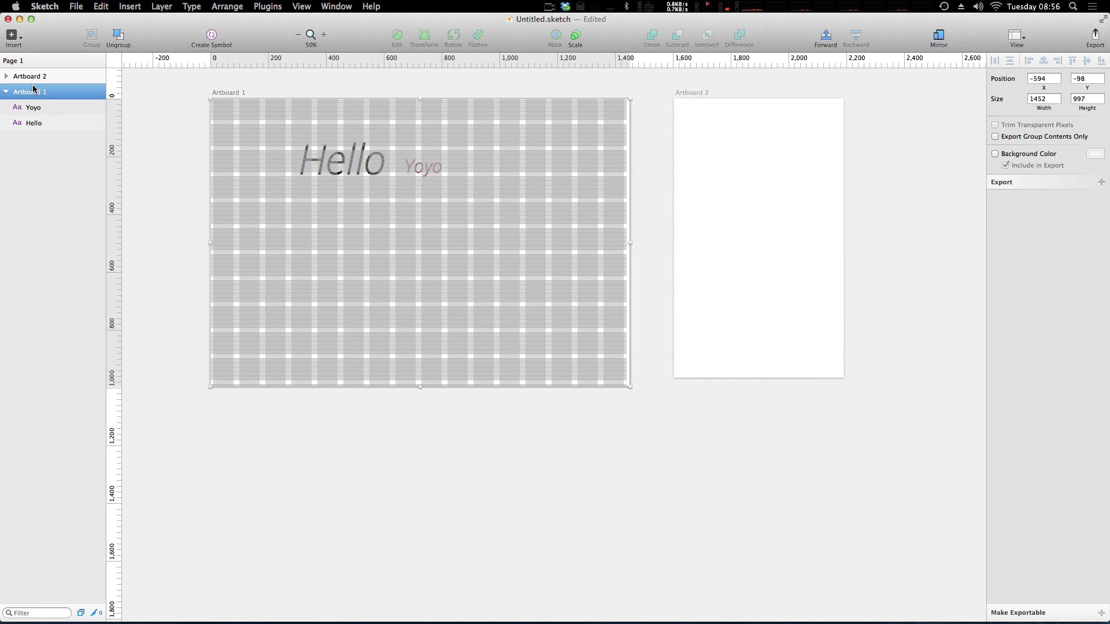
click(34, 77)
click(33, 90)
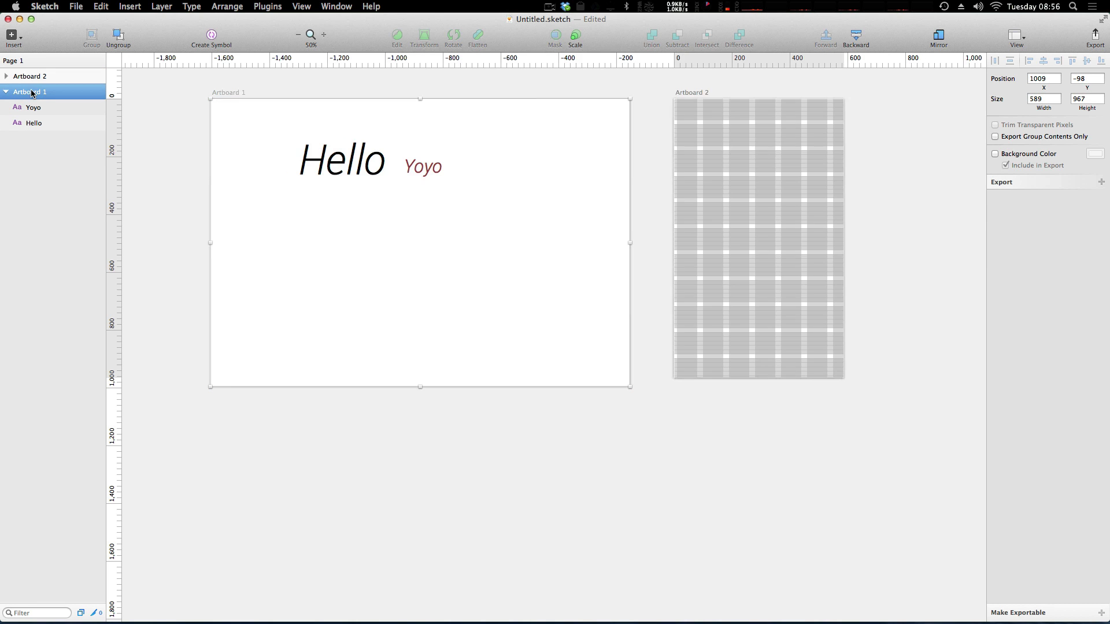
click(35, 80)
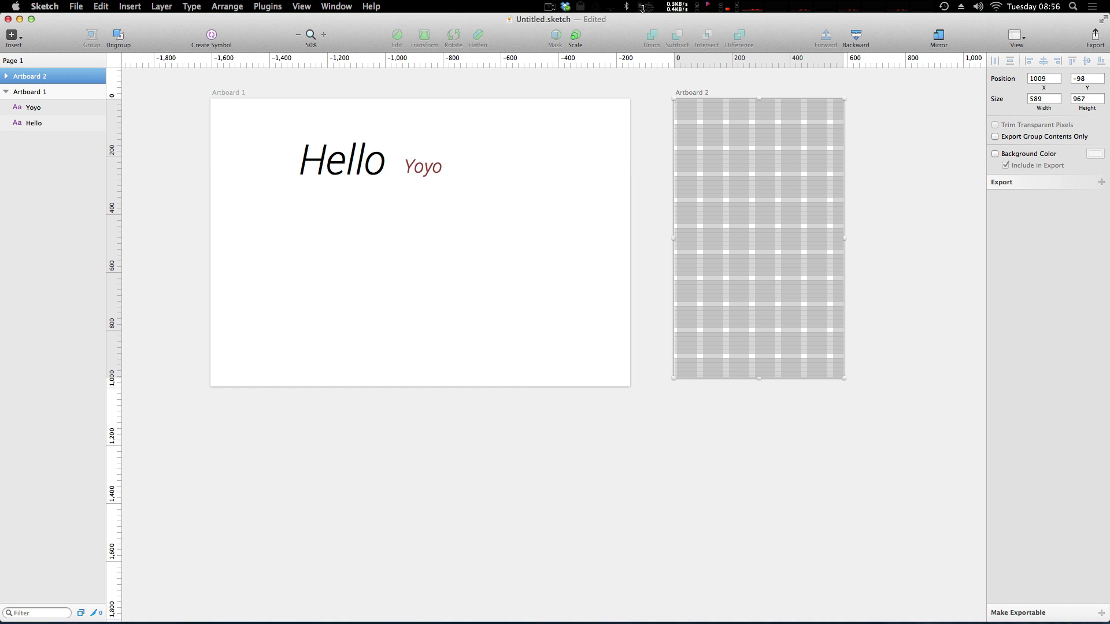
click(1014, 29)
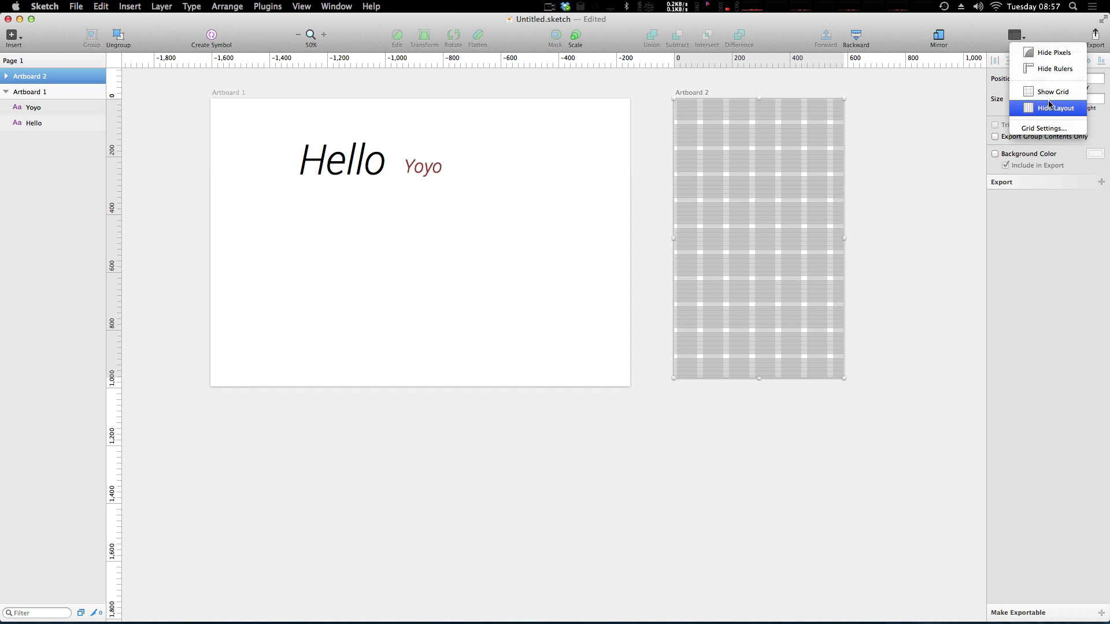
- Set Artboard 2's layout grid total width to 400px
click(1044, 128)
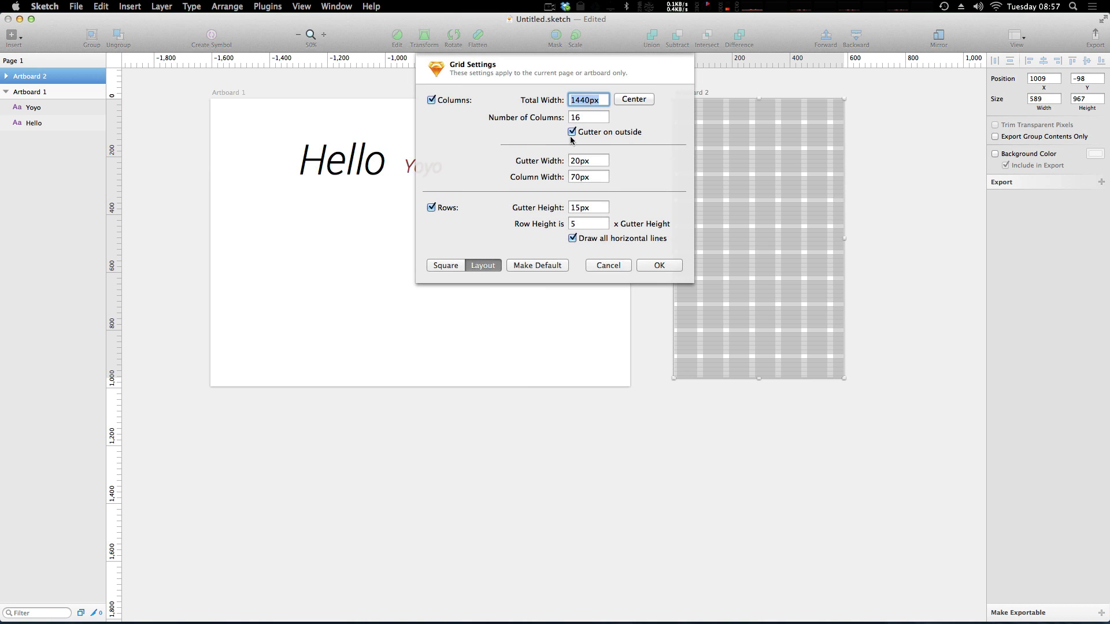
double_click(588, 118)
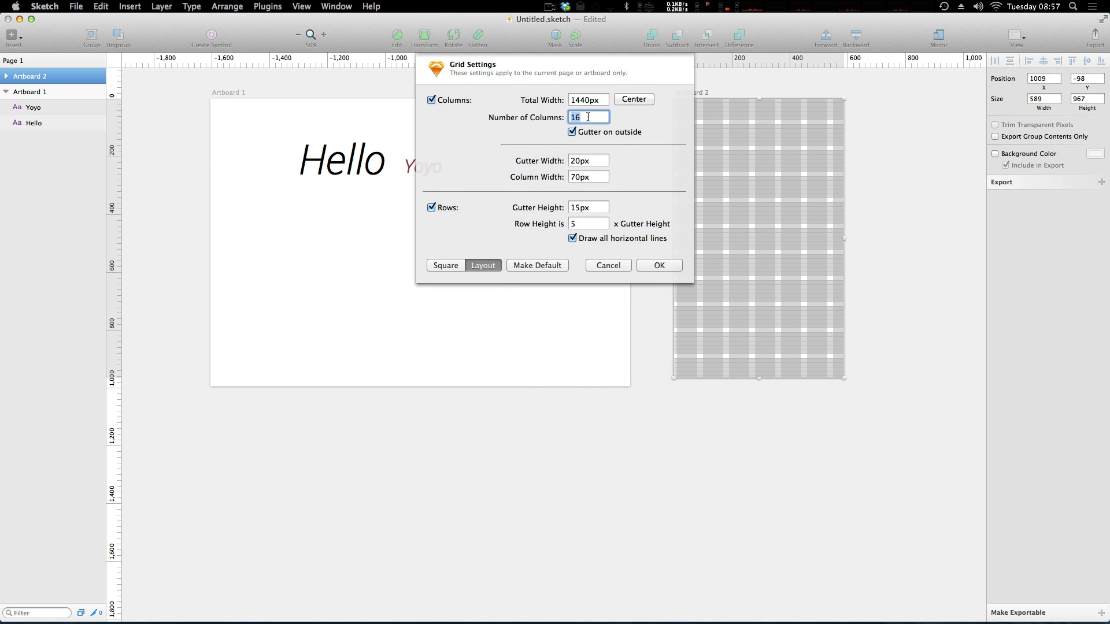
double_click(584, 100)
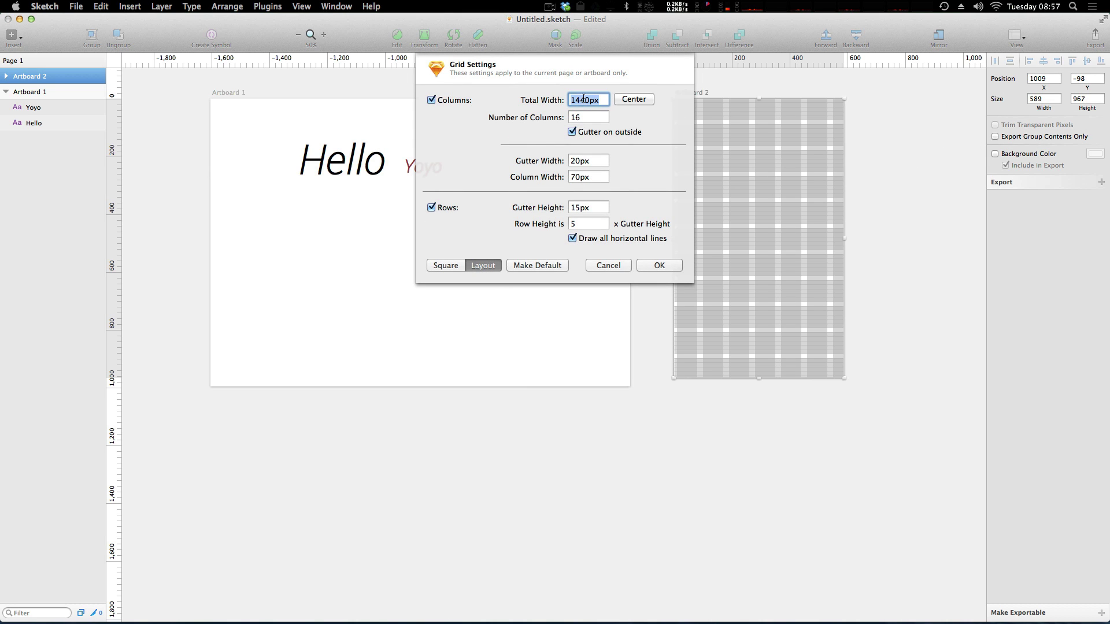
text(400)
key(Return)
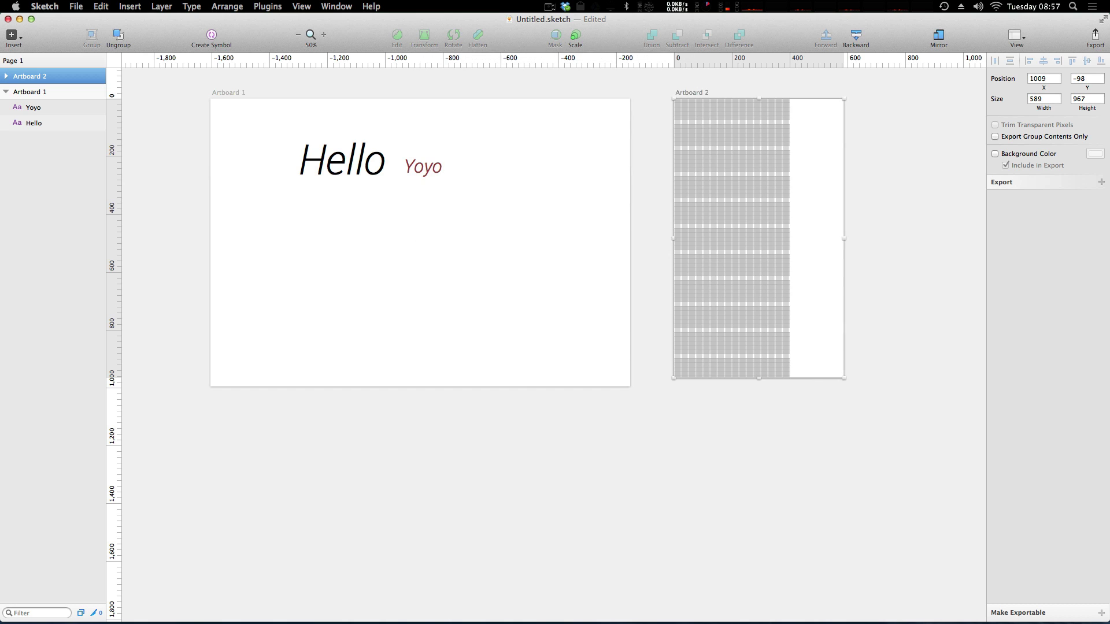
- Check Artboard 1's grid, then give Artboard 2's grid 4 columns and an 80px gutter
click(562, 103)
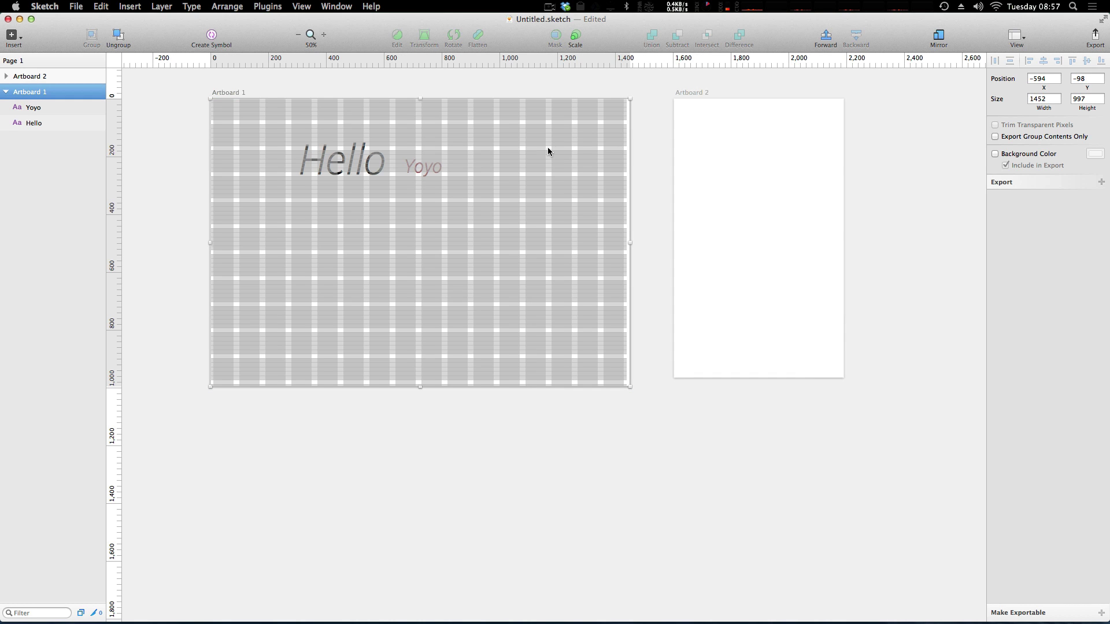
click(822, 144)
click(1012, 41)
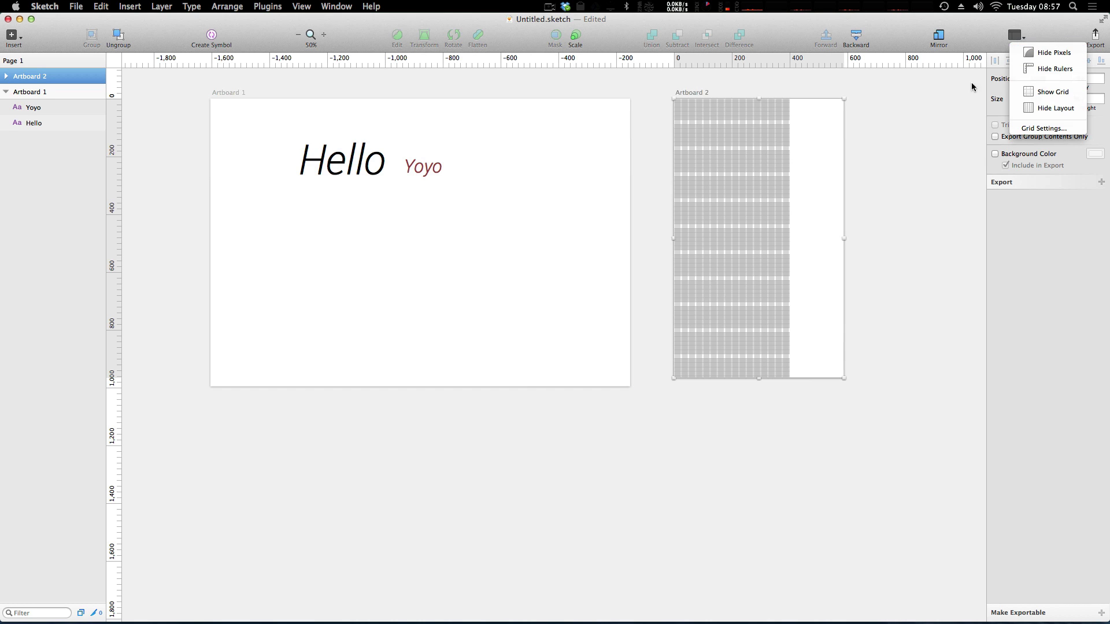
click(1032, 129)
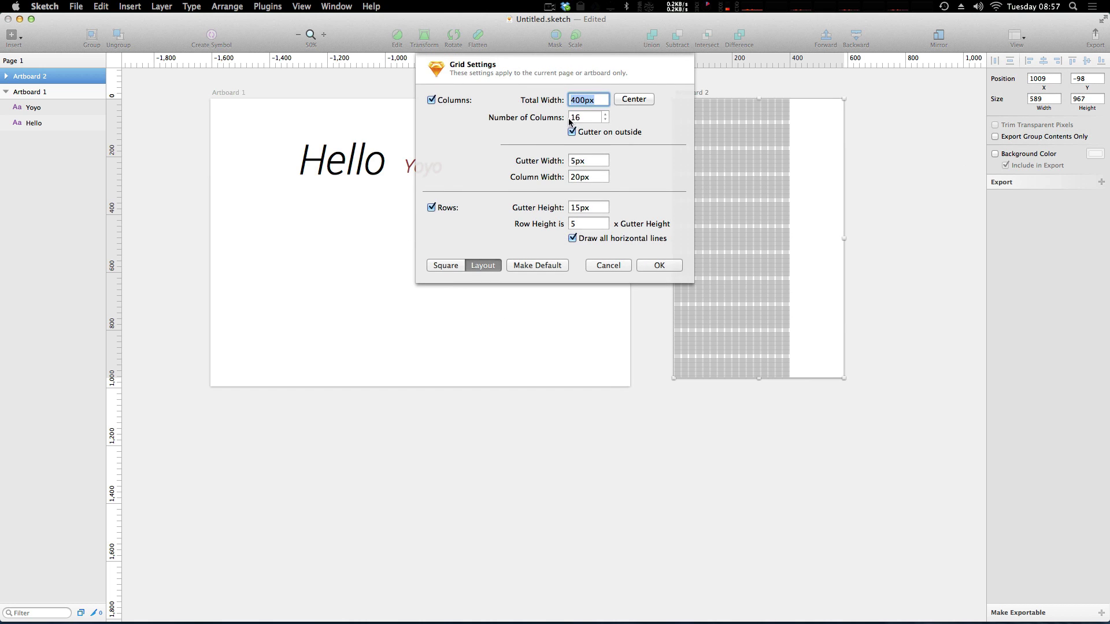
key(Tab)
text(4)
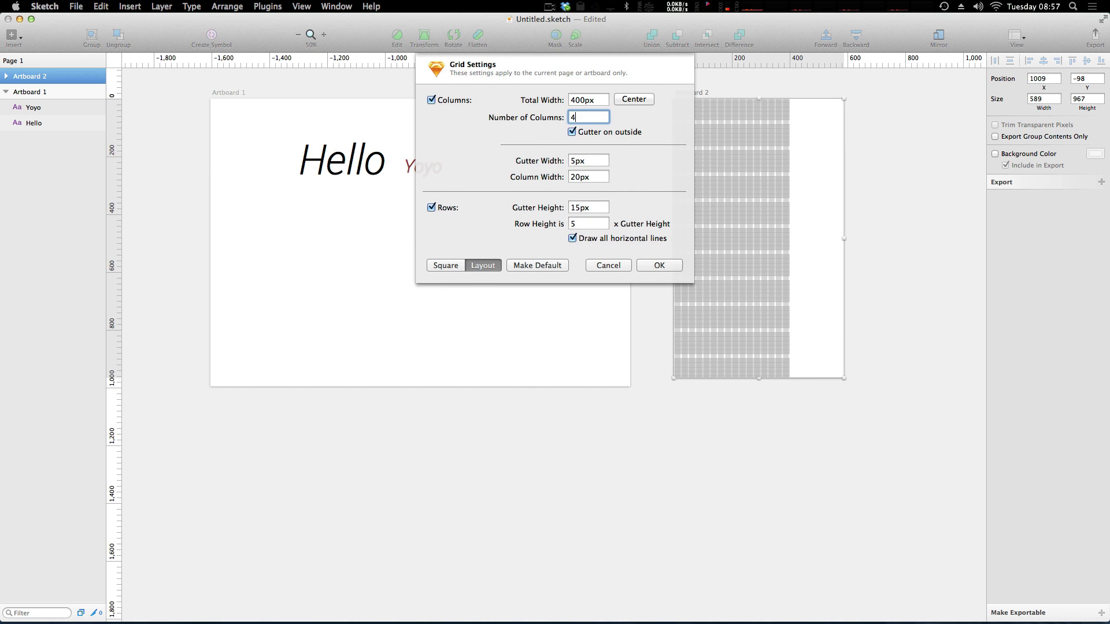
double_click(596, 154)
text(80px)
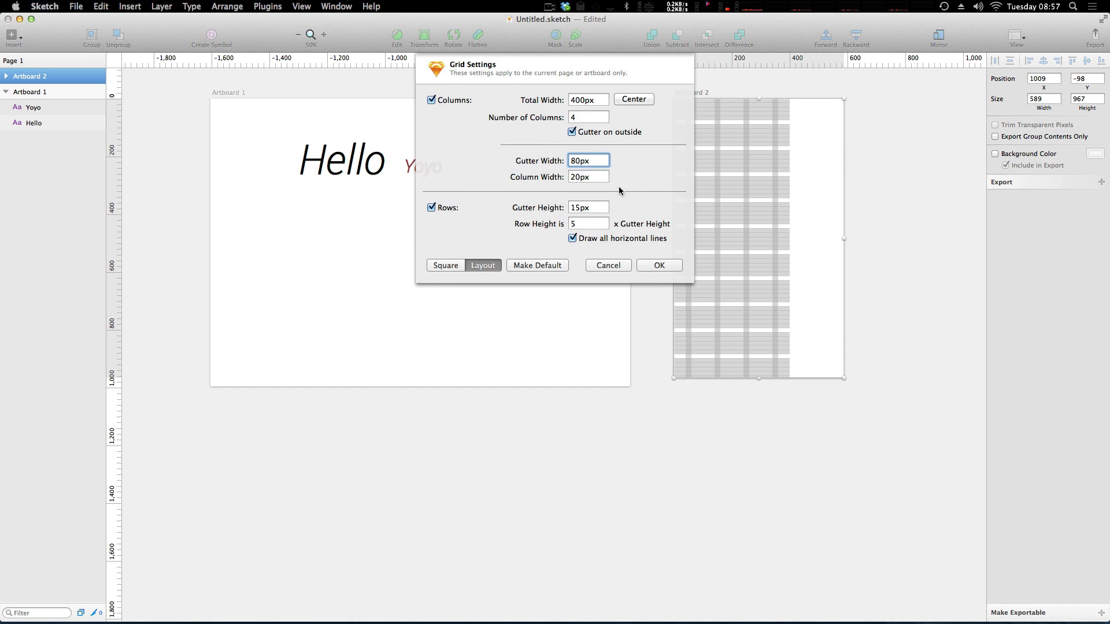
- Change the grid's total width to 600px and gutter to 20px, then apply it
click(575, 99)
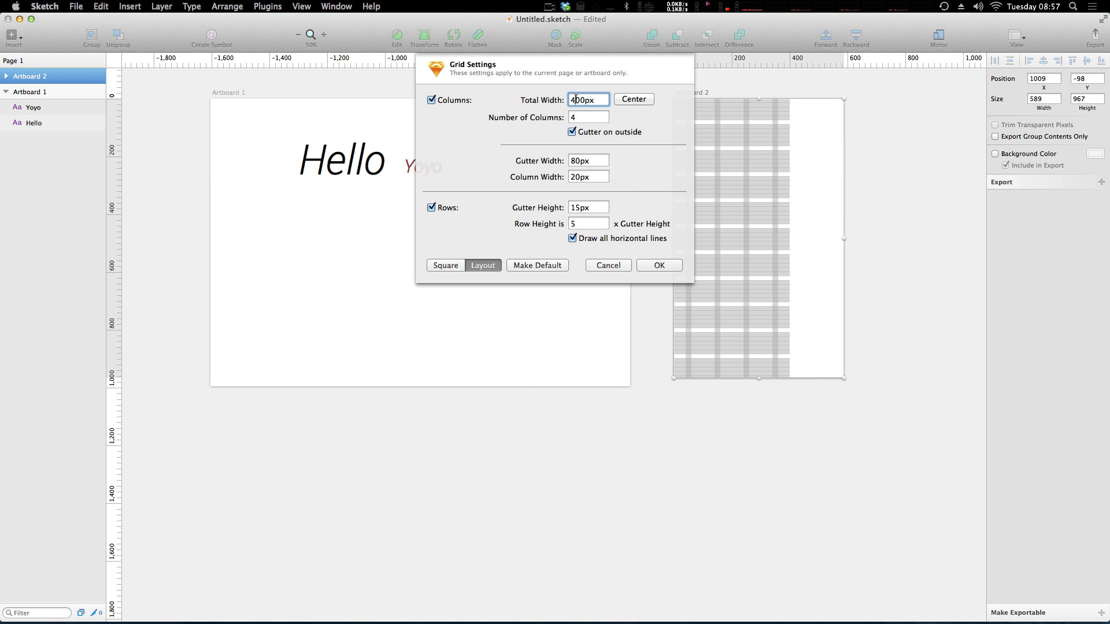
key(BackSpace)
text(6)
key(Tab)
double_click(581, 160)
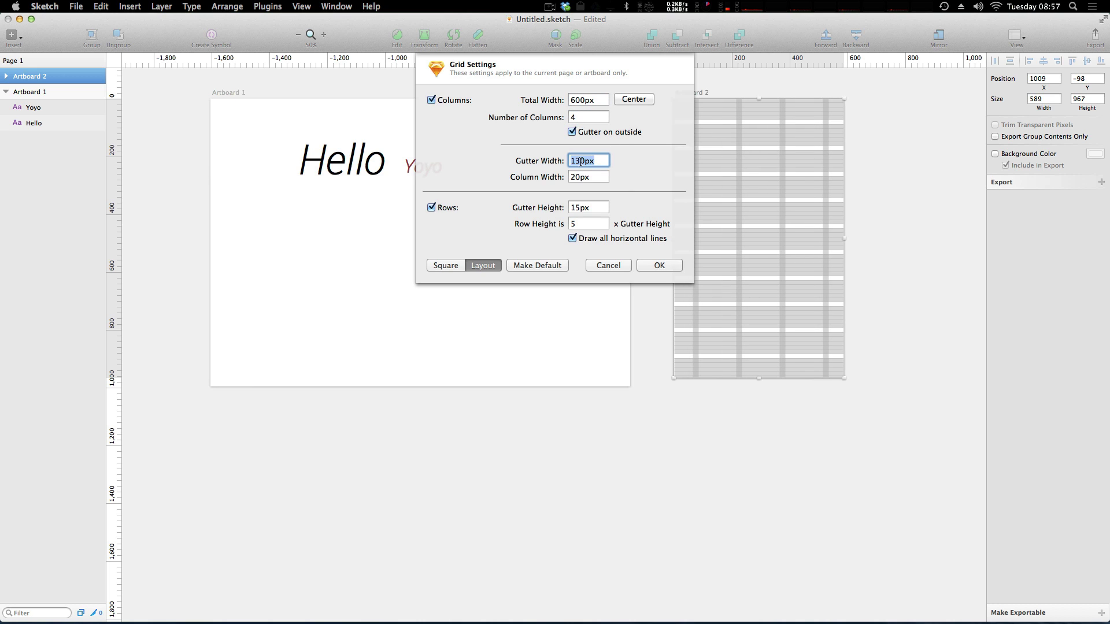
text(20)
click(584, 180)
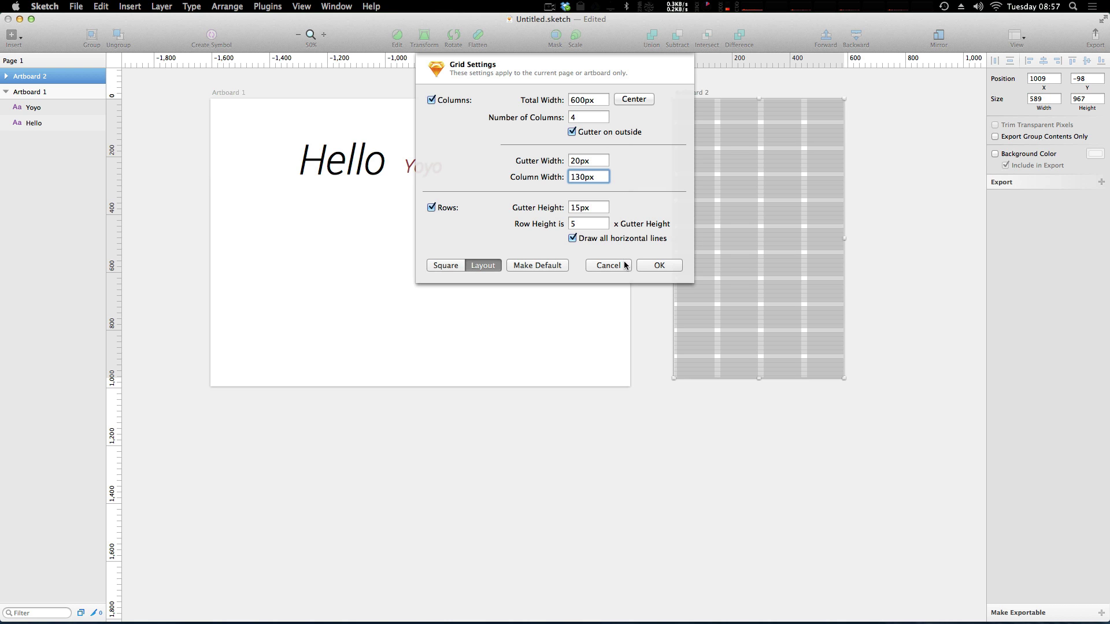
click(664, 266)
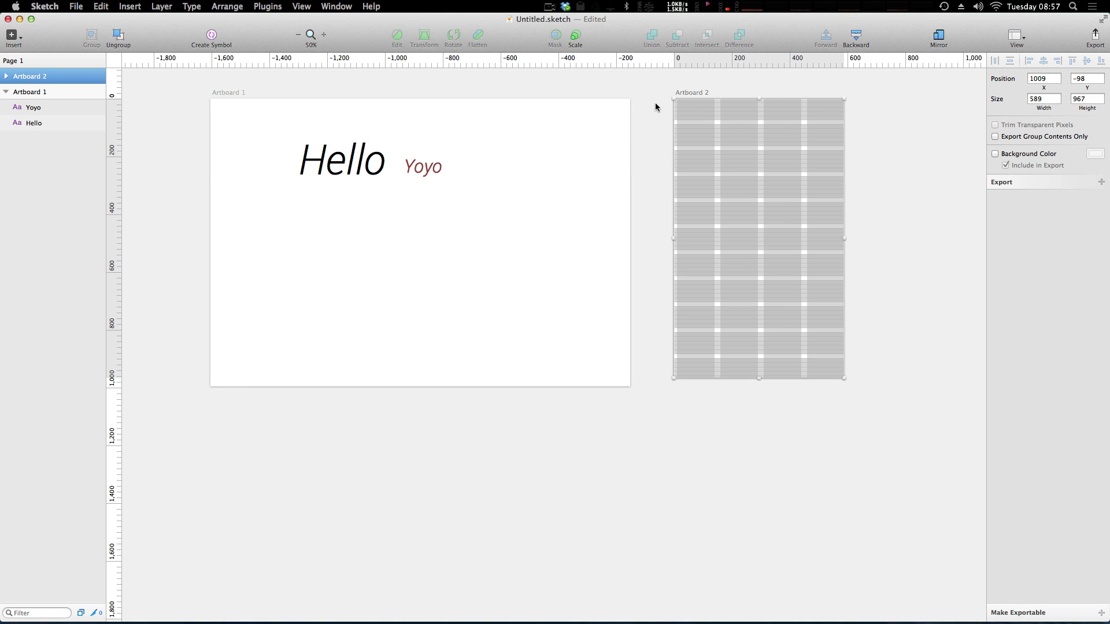
click(538, 155)
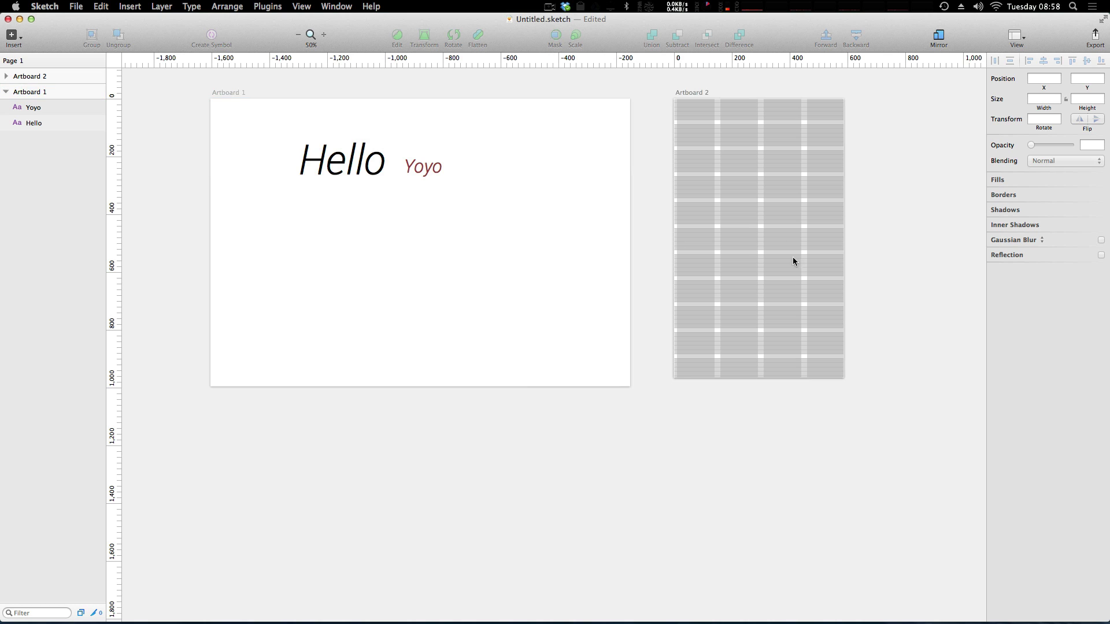
click(223, 96)
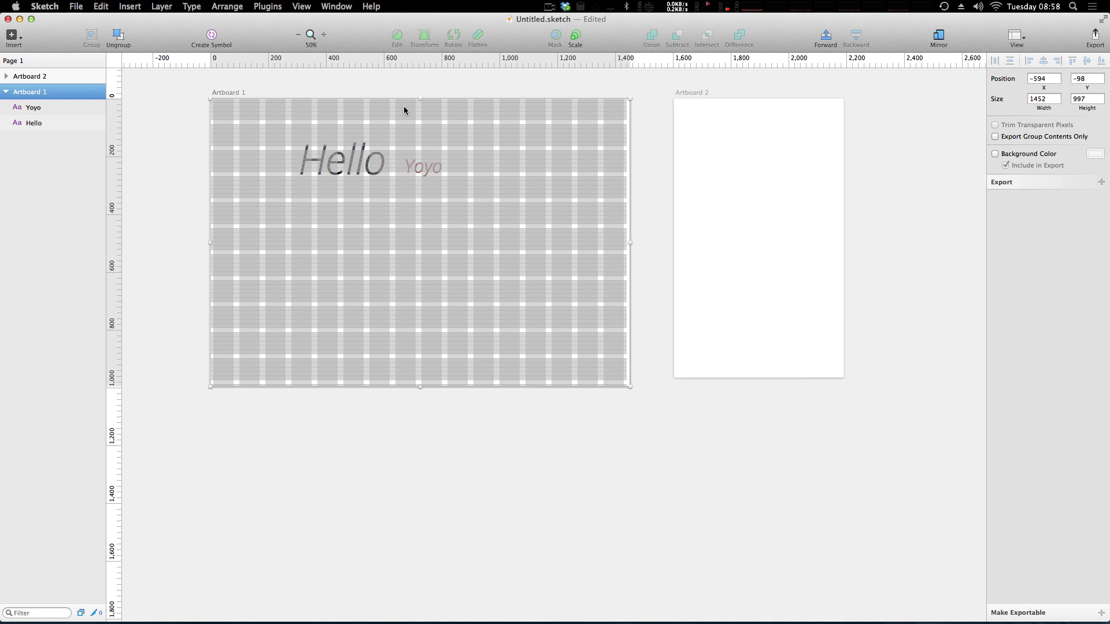
click(690, 94)
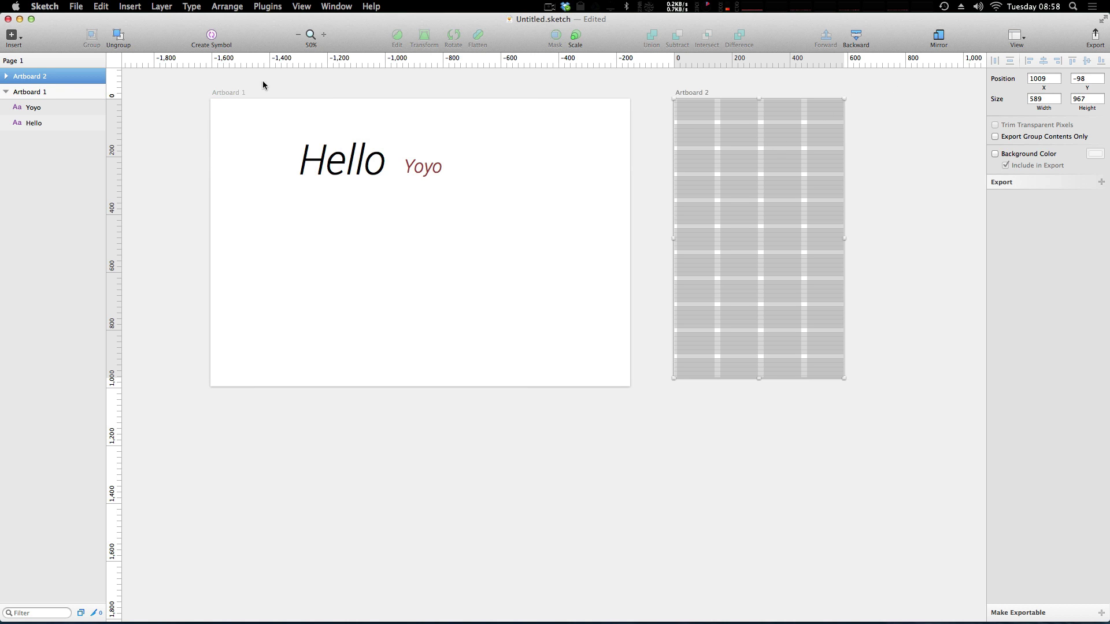
click(231, 94)
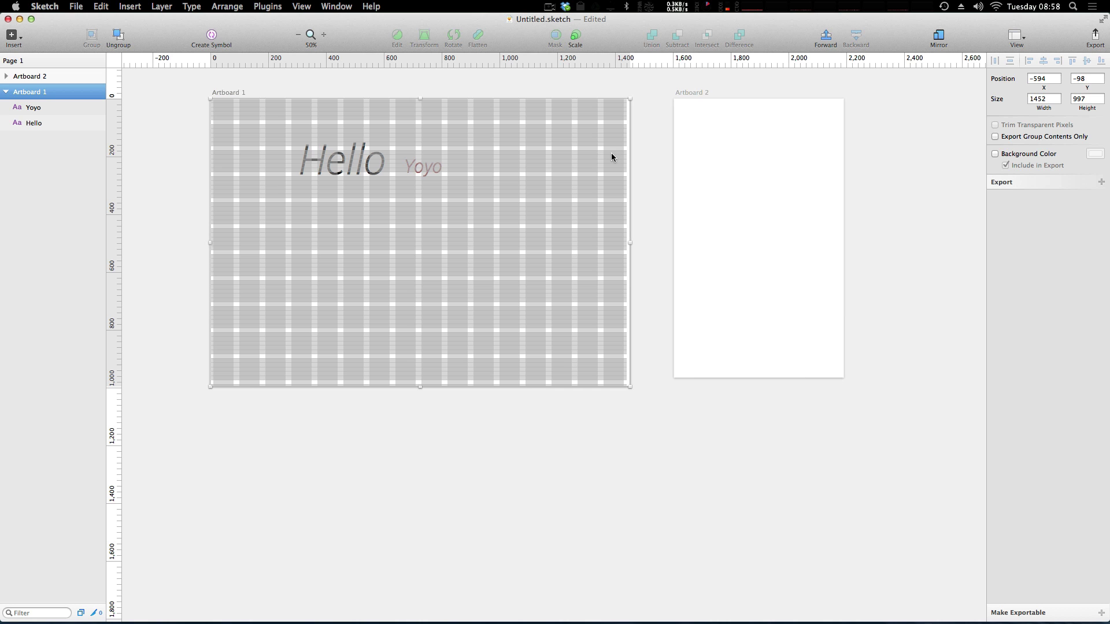
click(826, 141)
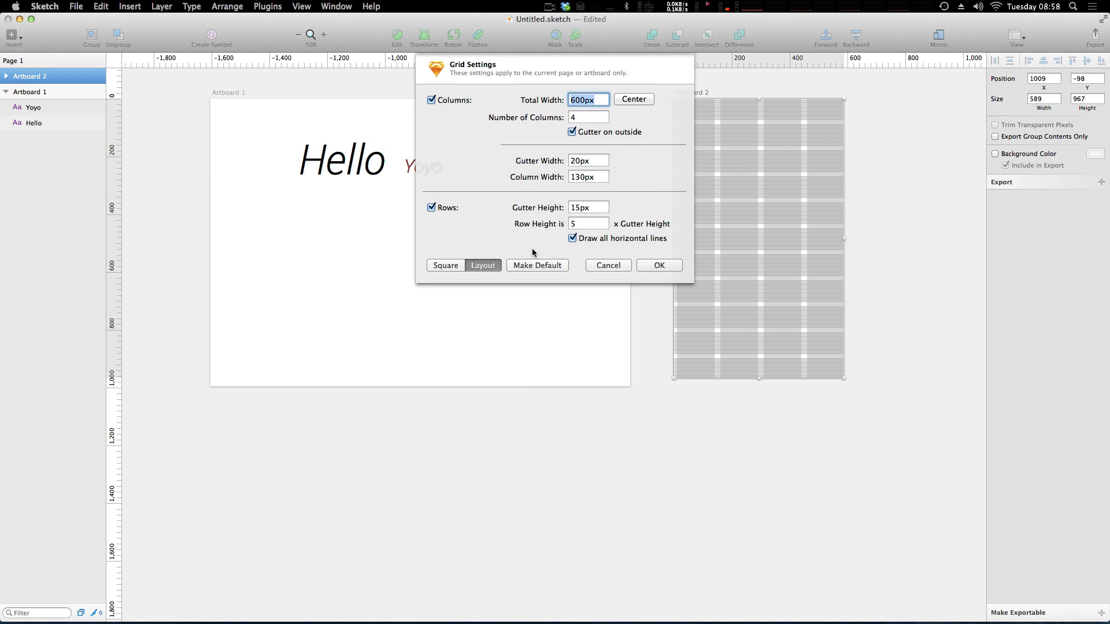
click(668, 264)
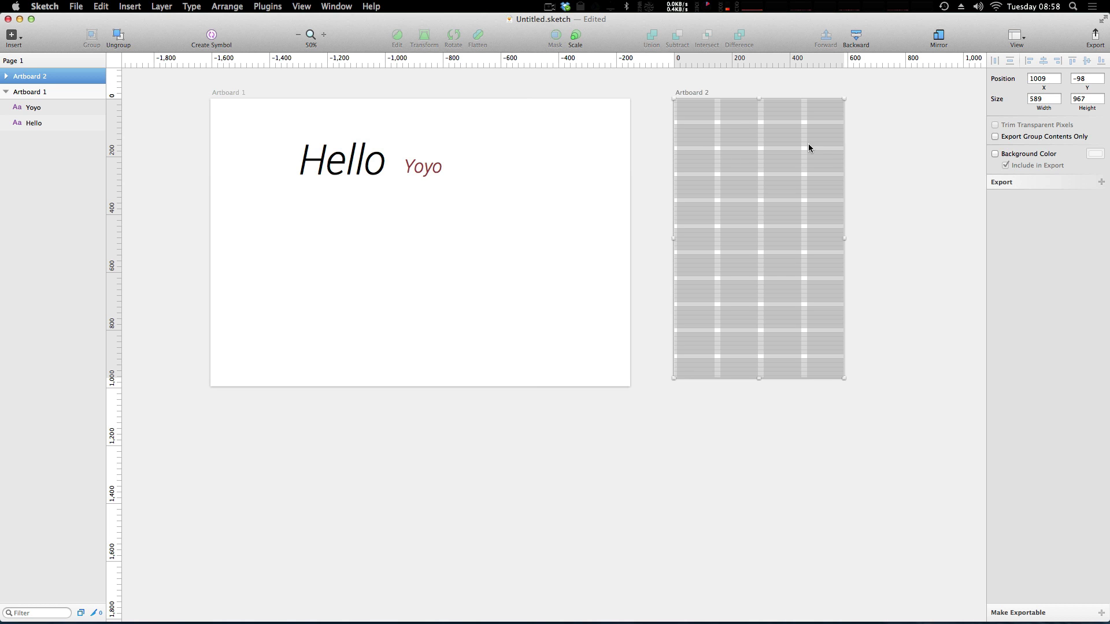